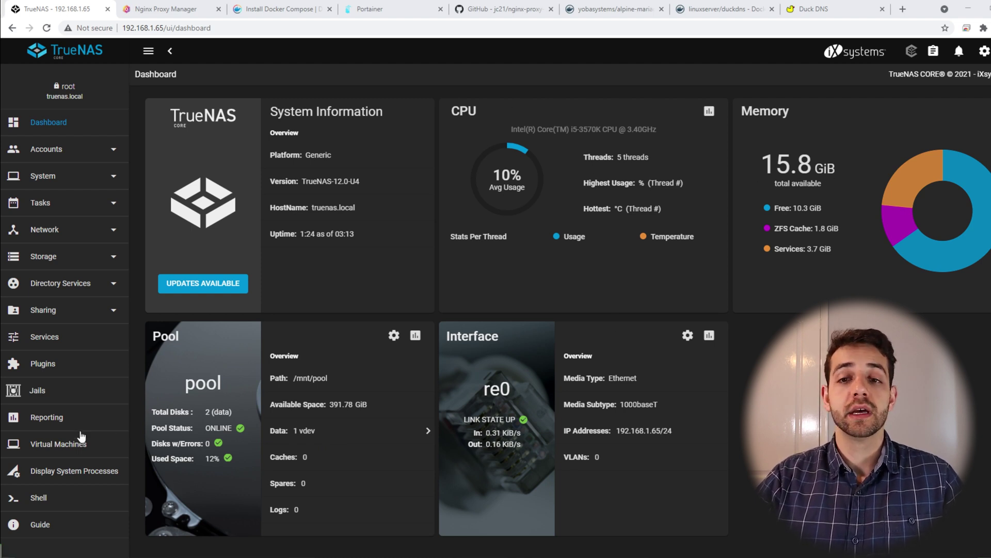
Expand the dockerapp VM's details under Virtual Machines and launch its VNC console
click(57, 449)
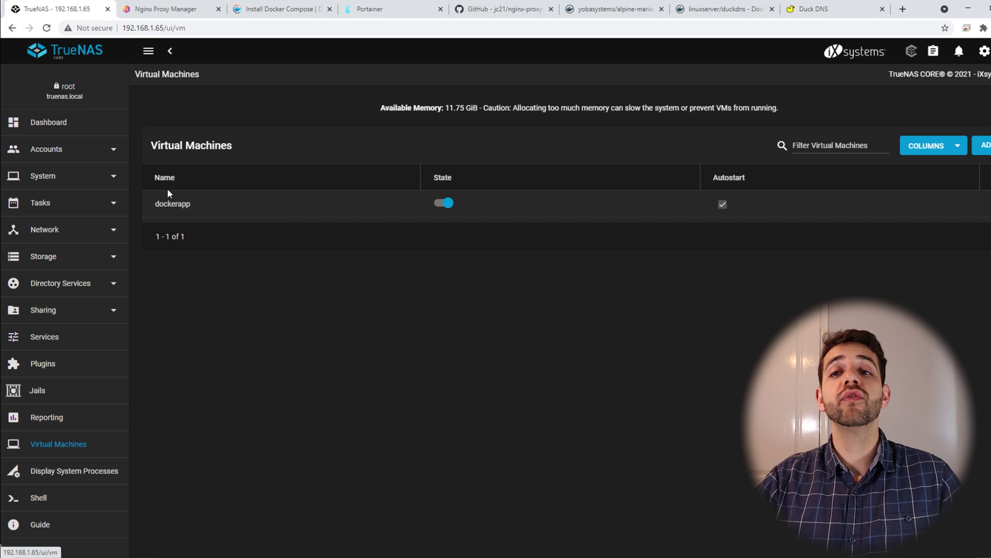
double_click(189, 203)
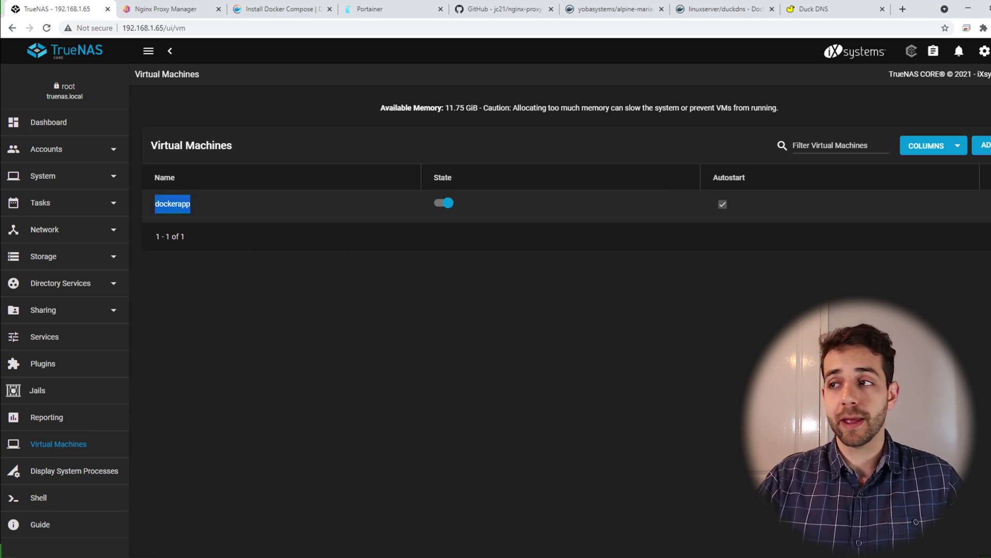
click(987, 203)
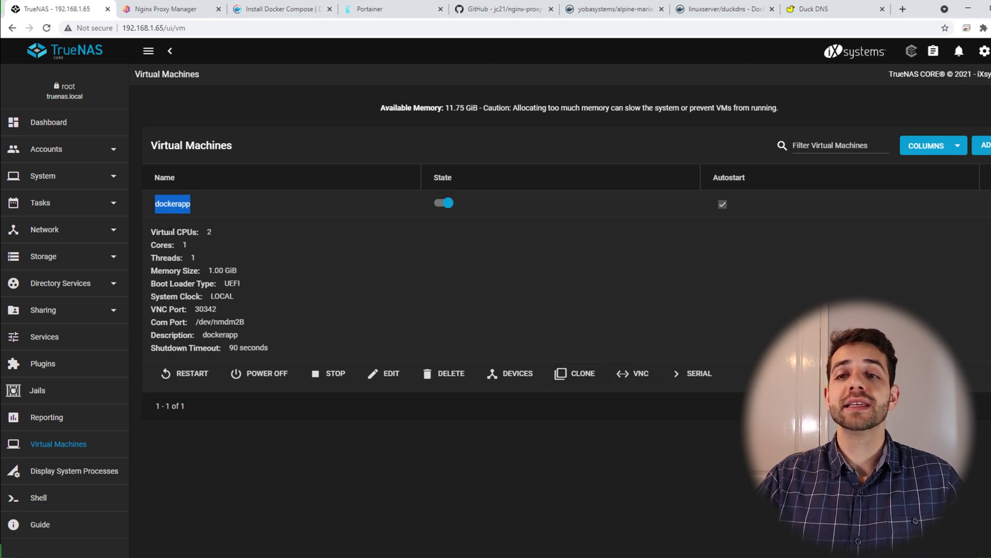
drag(187, 231, 214, 233)
drag(223, 266, 196, 270)
click(254, 271)
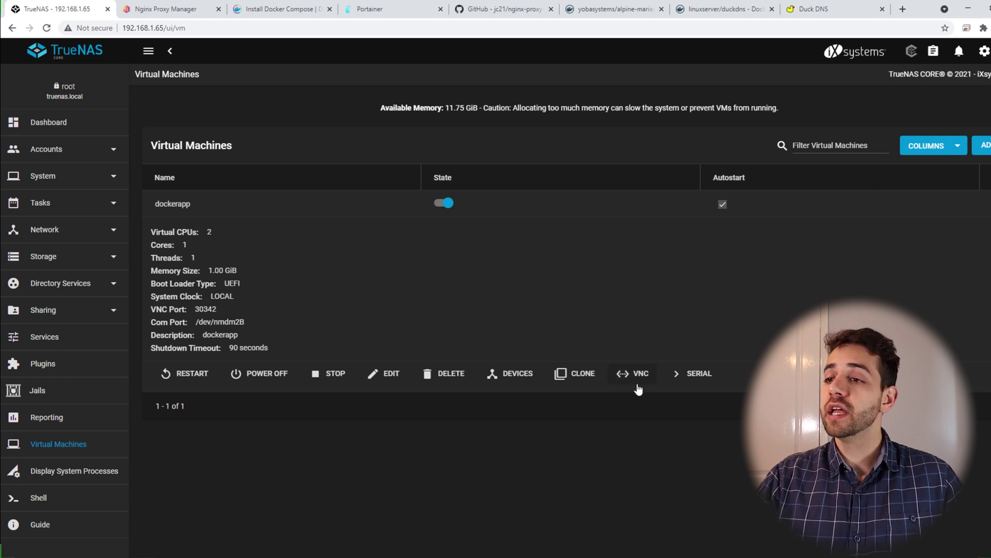
click(645, 377)
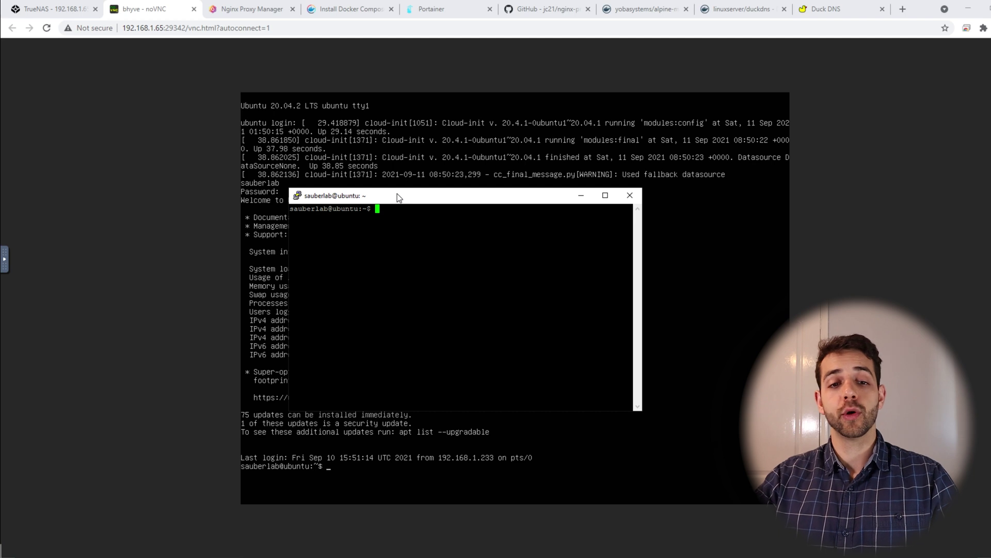
Leave the Ubuntu noVNC console for the Nginx Proxy Manager website
click(258, 7)
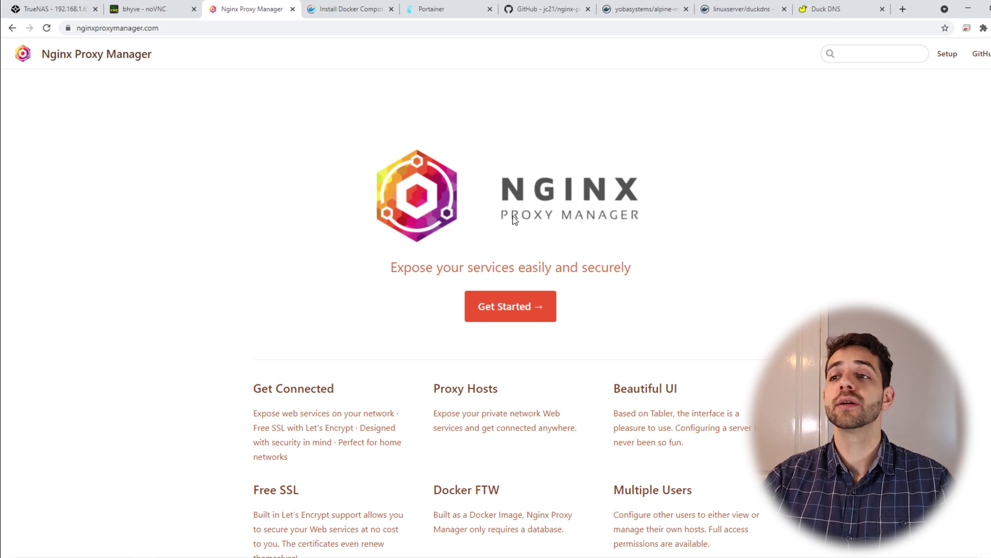
Open the Nginx Proxy Manager guide and study the Quick Setup docker-compose.yml and its image name
click(525, 314)
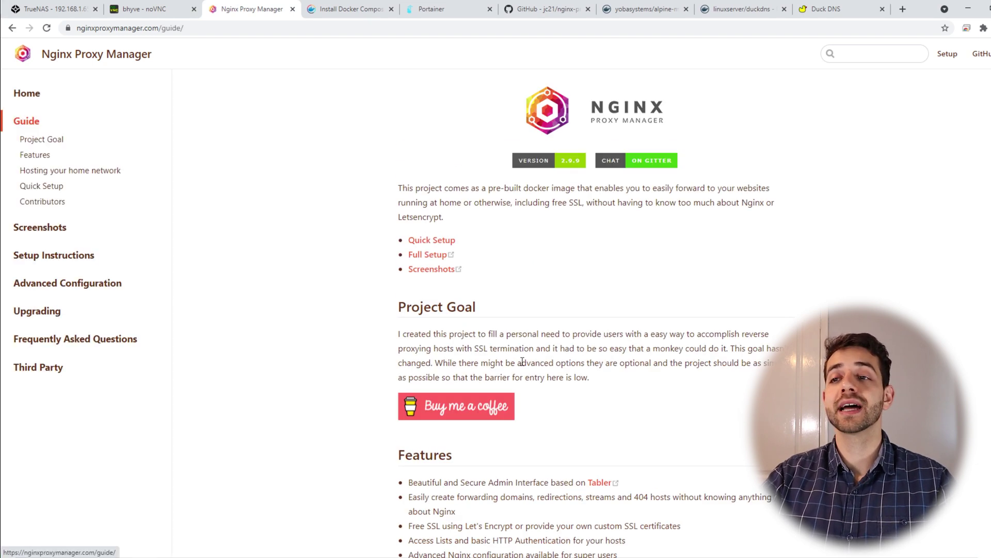
scroll(523, 332, down, 5)
scroll(523, 332, down, 8)
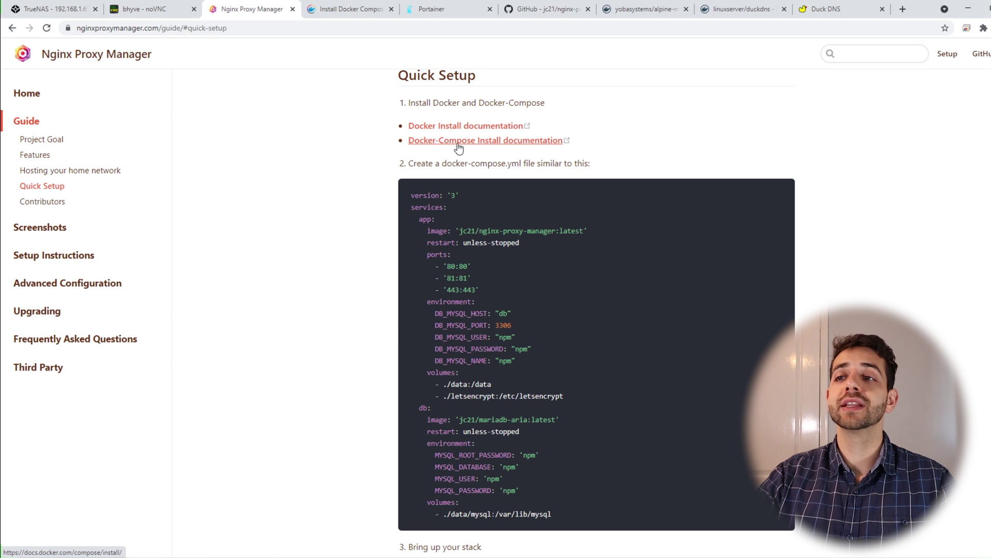
scroll(487, 153, down, 1)
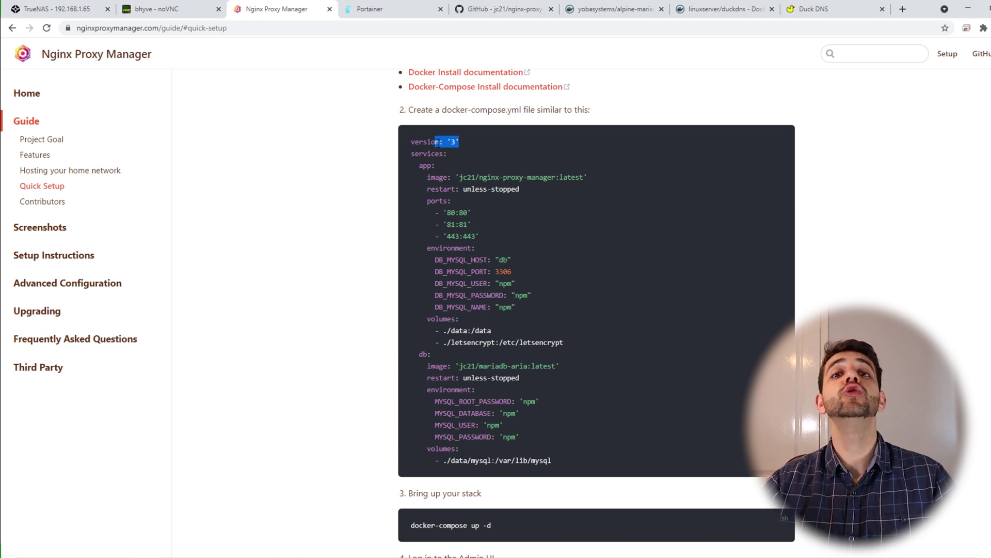
drag(448, 109, 495, 109)
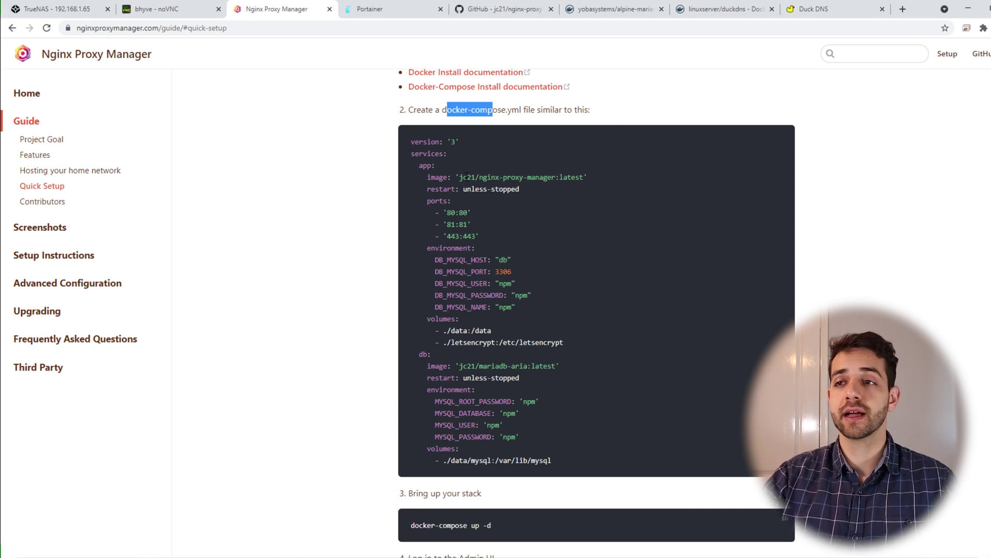
drag(463, 177, 563, 177)
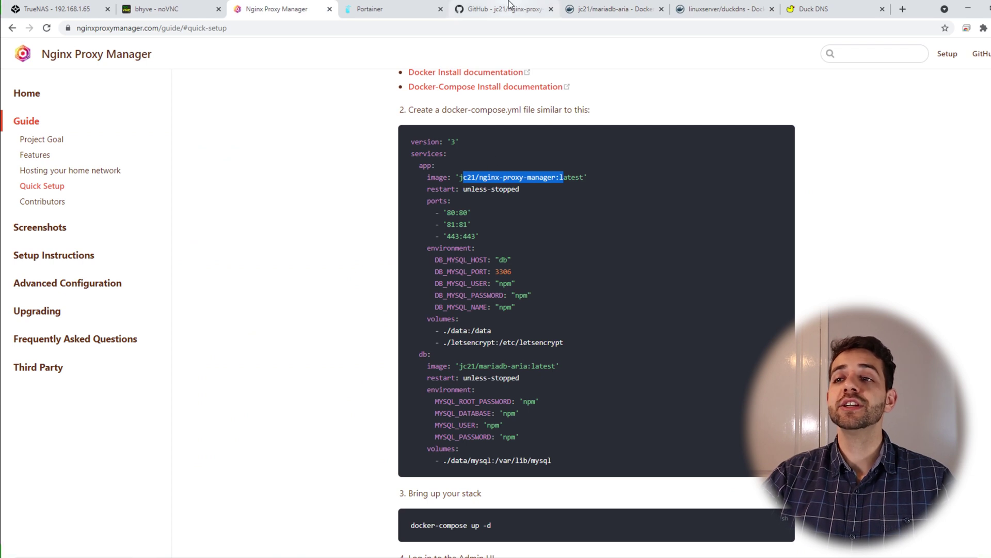
click(510, 6)
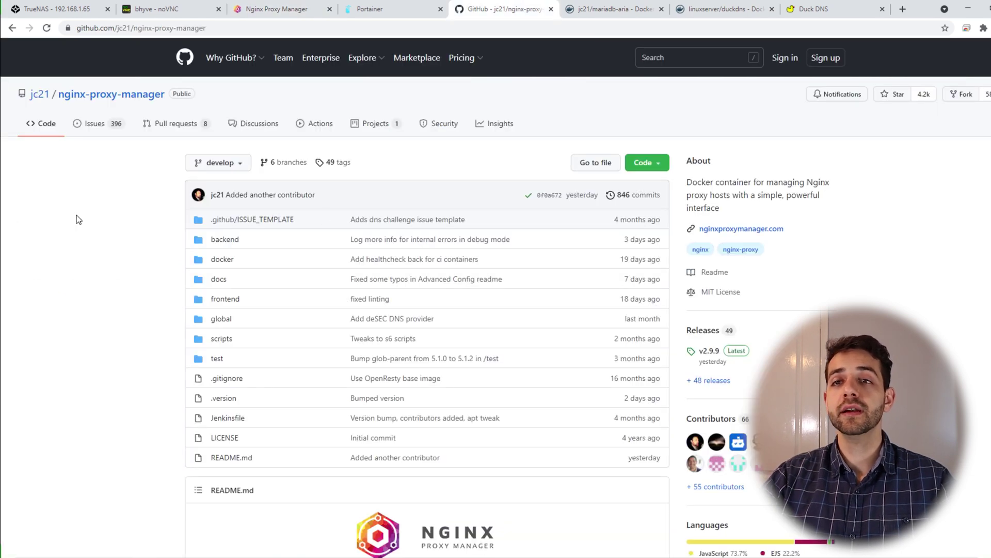
Review the GitHub README's compose file, docker-compose up -d command and default port 81 admin login
scroll(403, 367, down, 20)
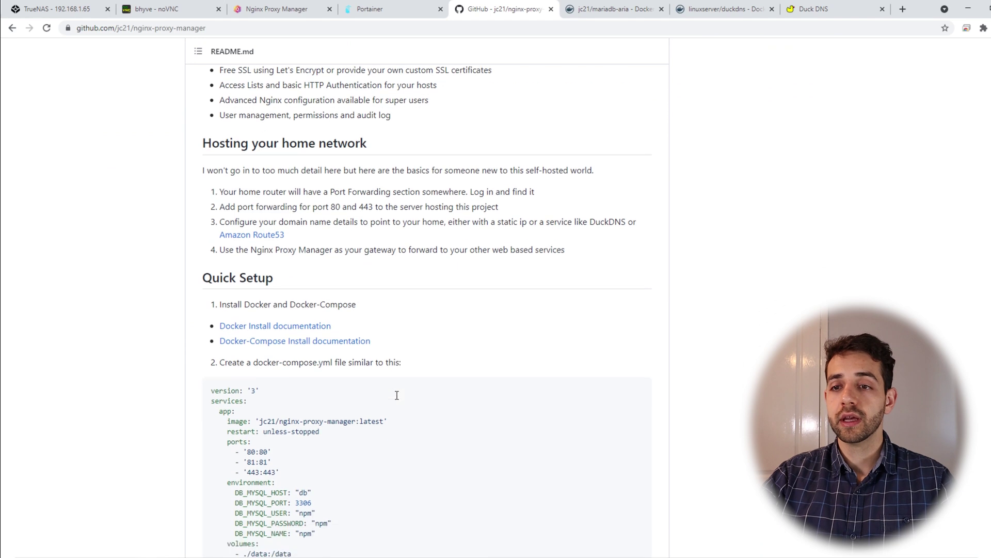
scroll(396, 413, down, 1)
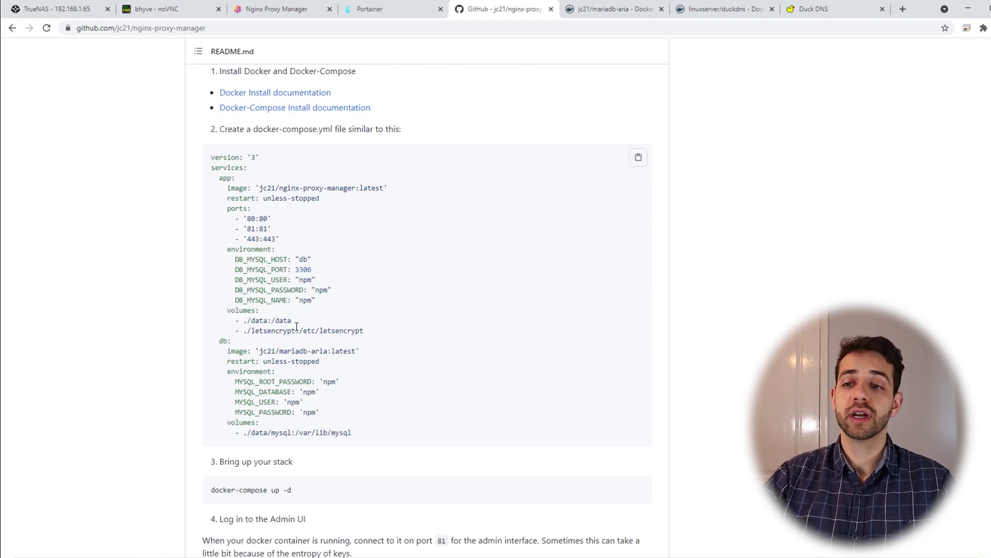
scroll(296, 328, down, 2)
scroll(296, 325, down, 3)
drag(218, 275, 290, 332)
scroll(316, 310, up, 1)
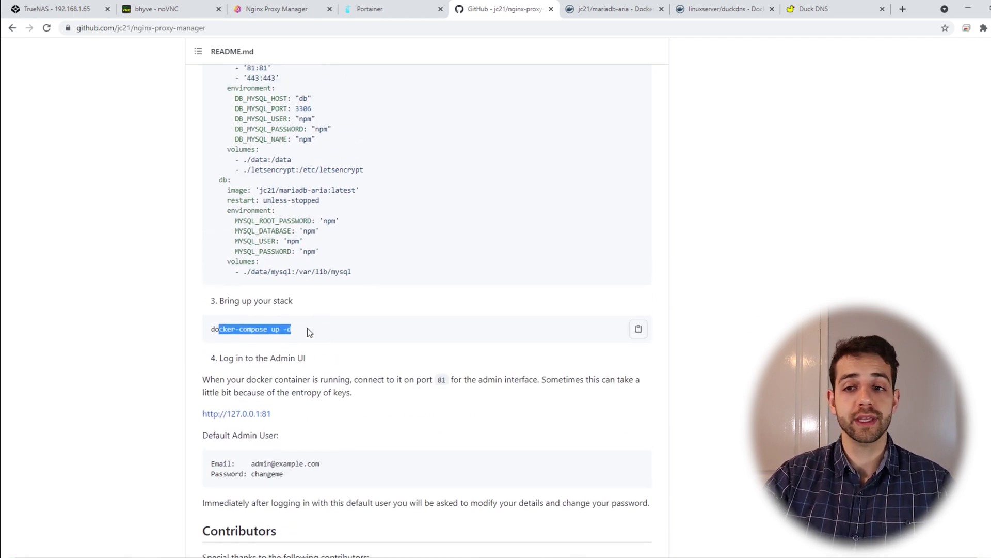
scroll(305, 332, down, 1)
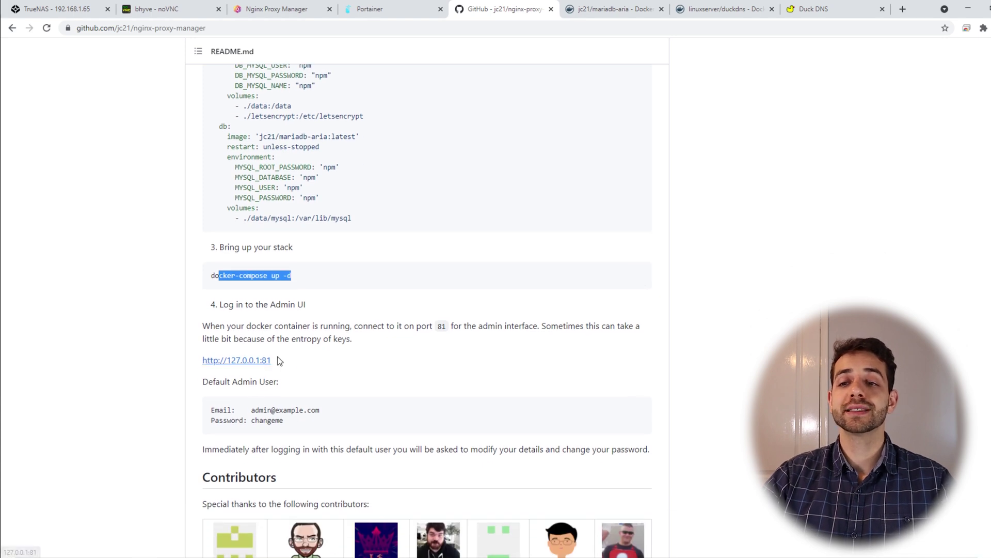
drag(219, 409, 320, 420)
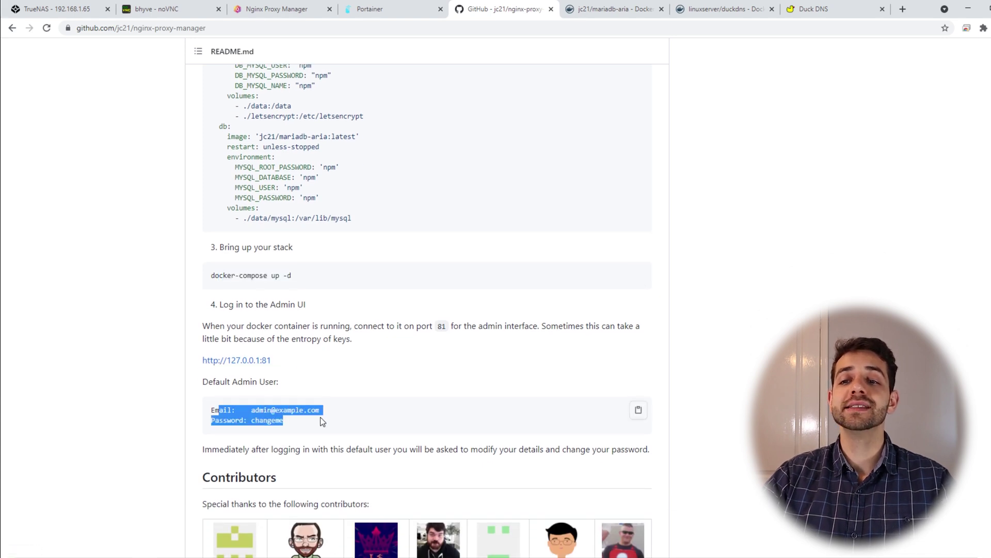
scroll(327, 421, up, 2)
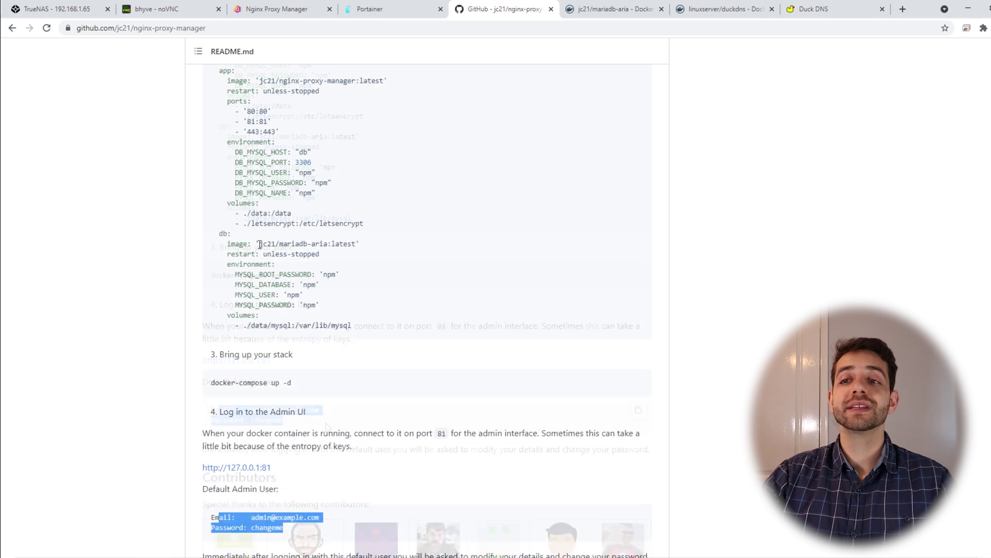
click(635, 9)
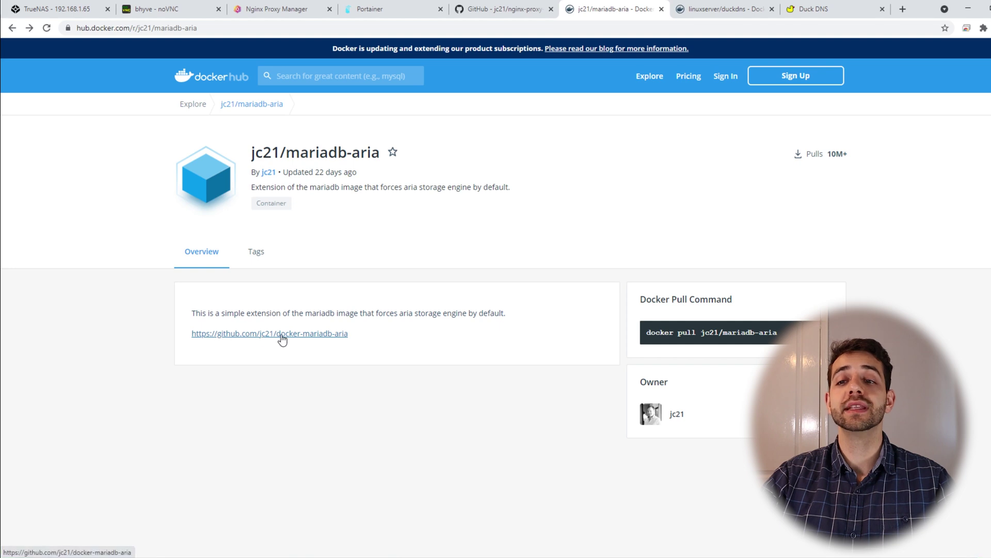
Trace mariadb-aria's source repository to its base image and open the yobasystems/alpine-mariadb page
click(320, 341)
scroll(333, 386, down, 3)
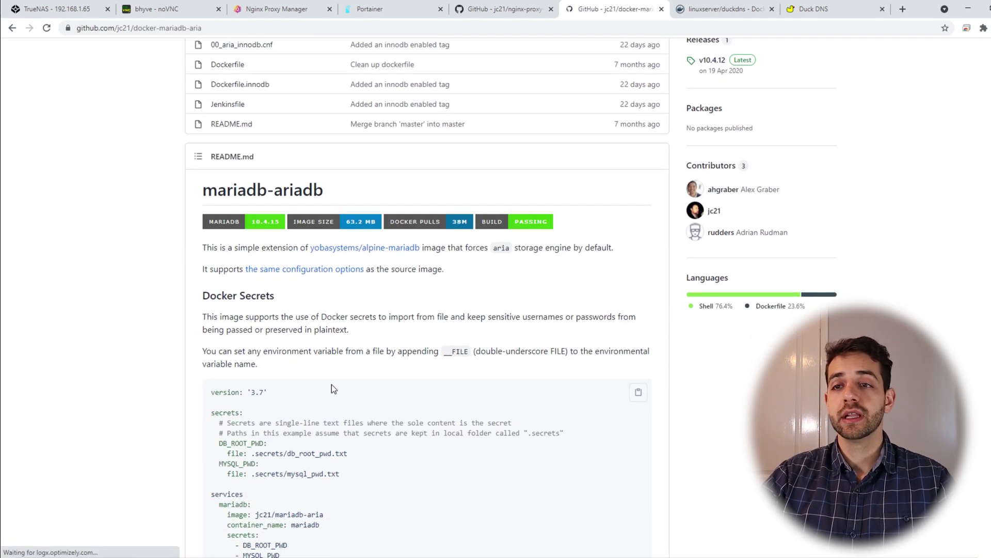
drag(220, 247, 364, 251)
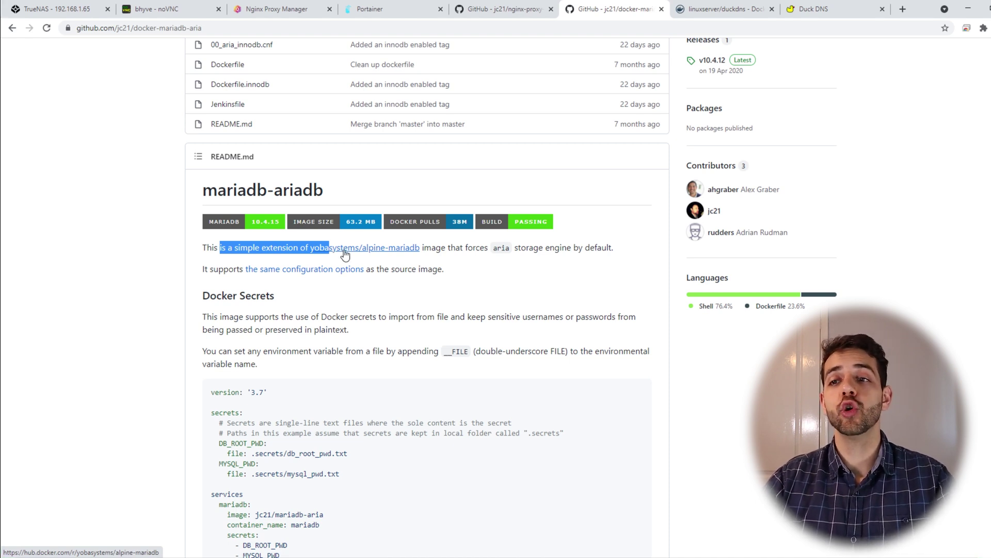
click(344, 253)
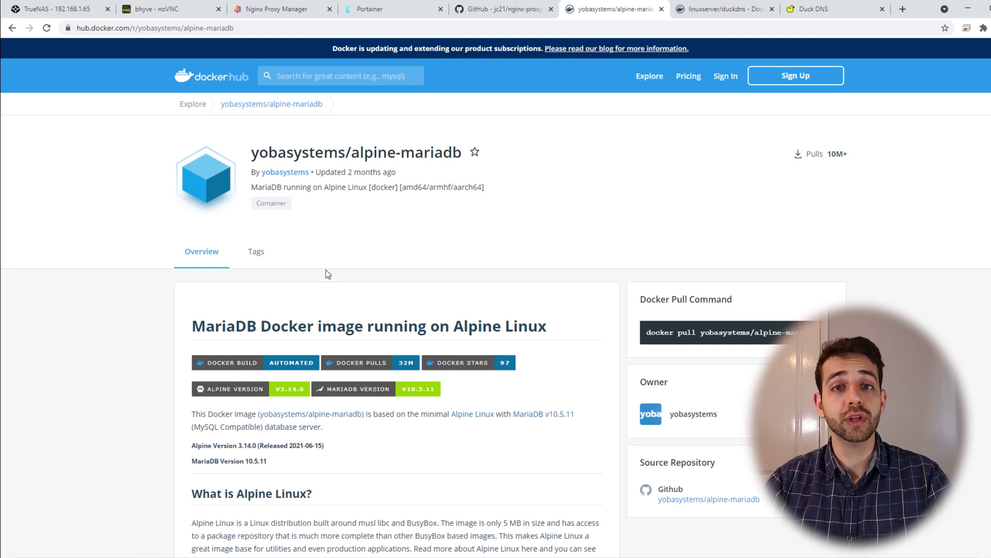
drag(251, 153, 466, 156)
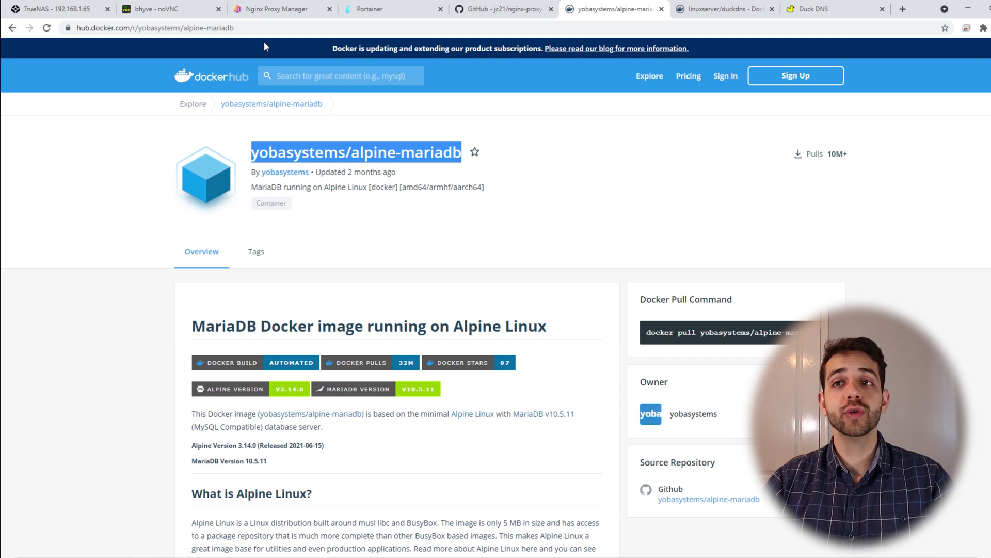
Select the entire Quick Setup docker-compose example and bring up a blank Notepad++ document
click(277, 9)
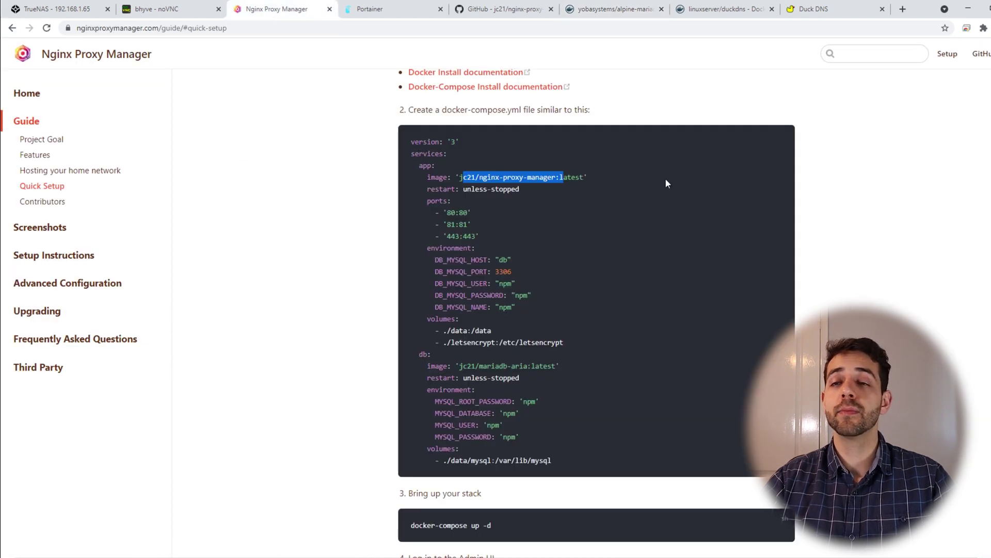
drag(412, 141, 608, 459)
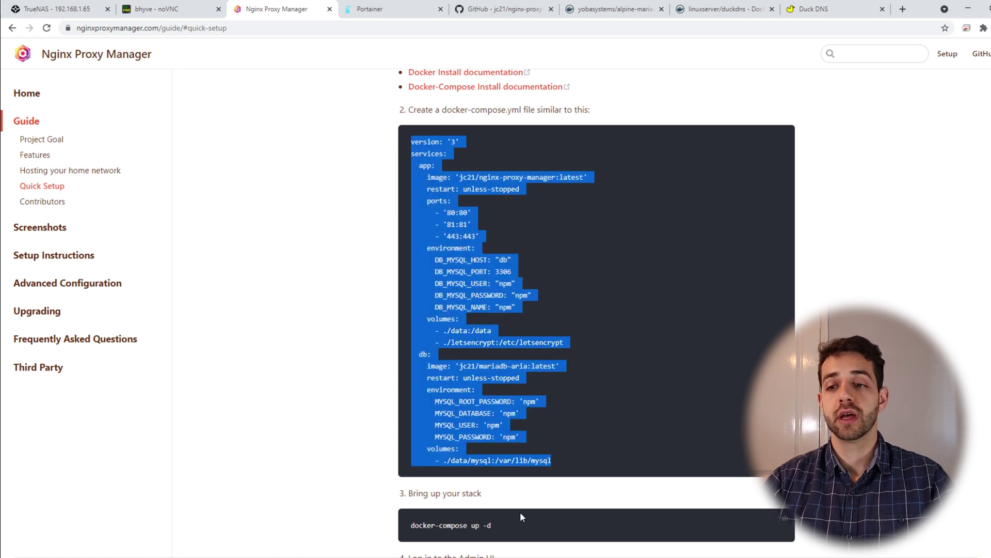
click(196, 511)
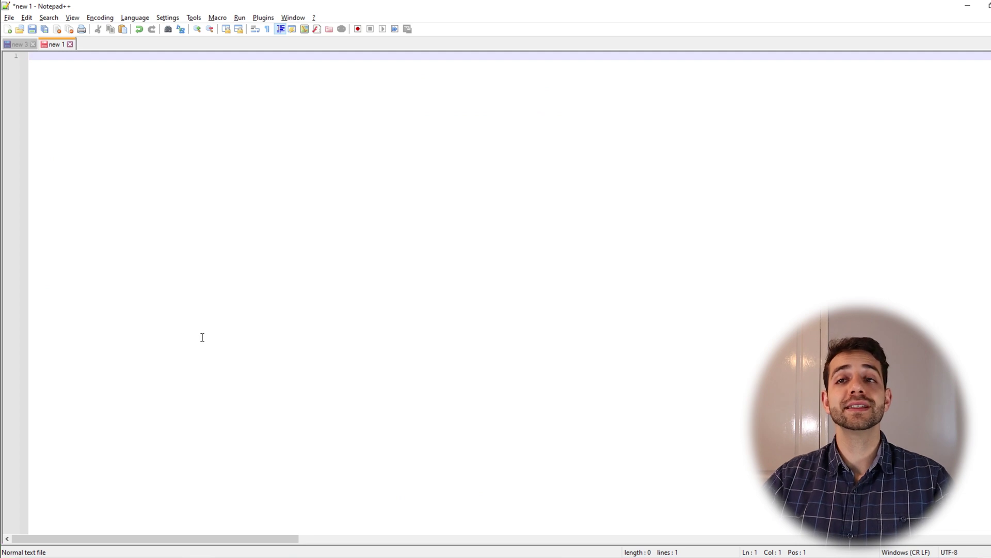
Paste the compose example into new 1 and check the app image and 80:80/443:443 port lines
key(ctrl+v)
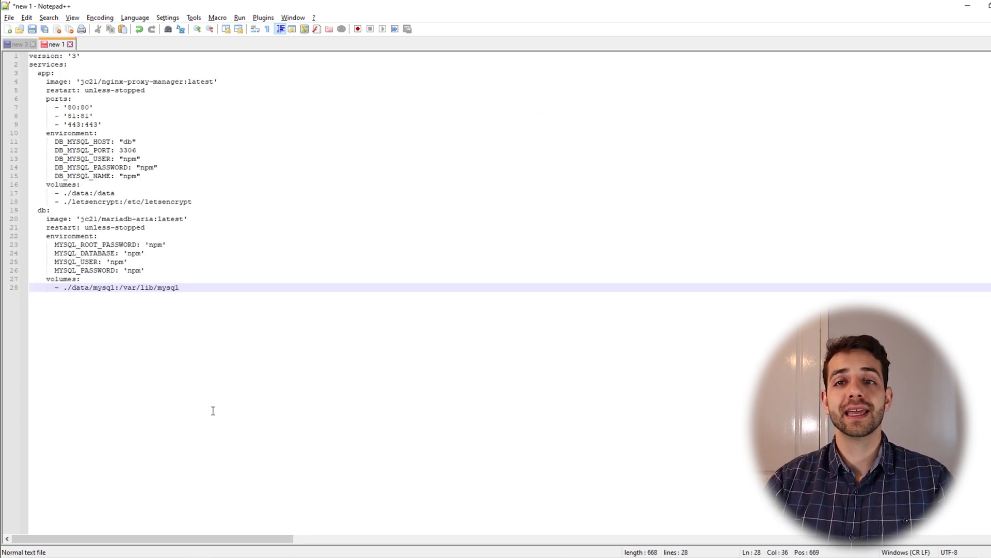
drag(71, 82, 198, 88)
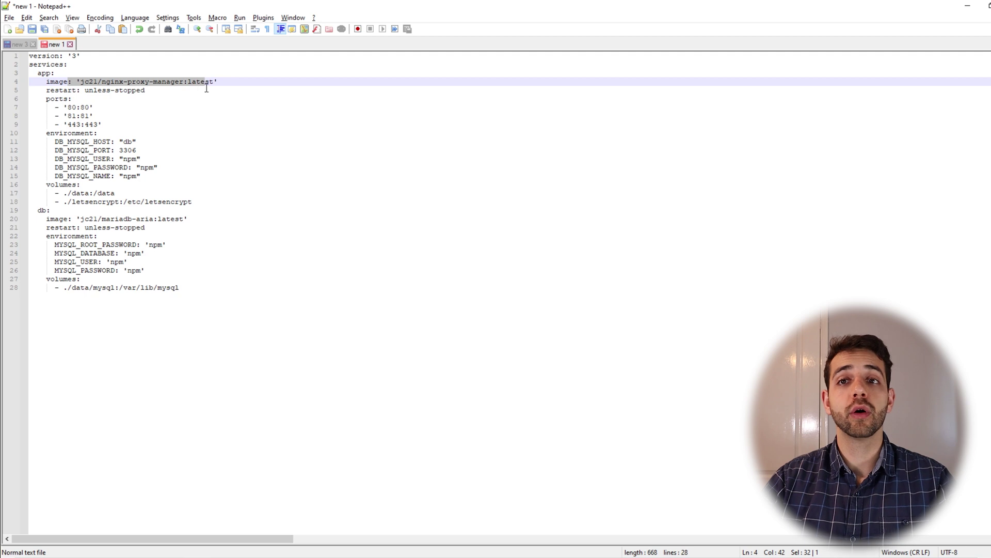
click(68, 108)
click(69, 126)
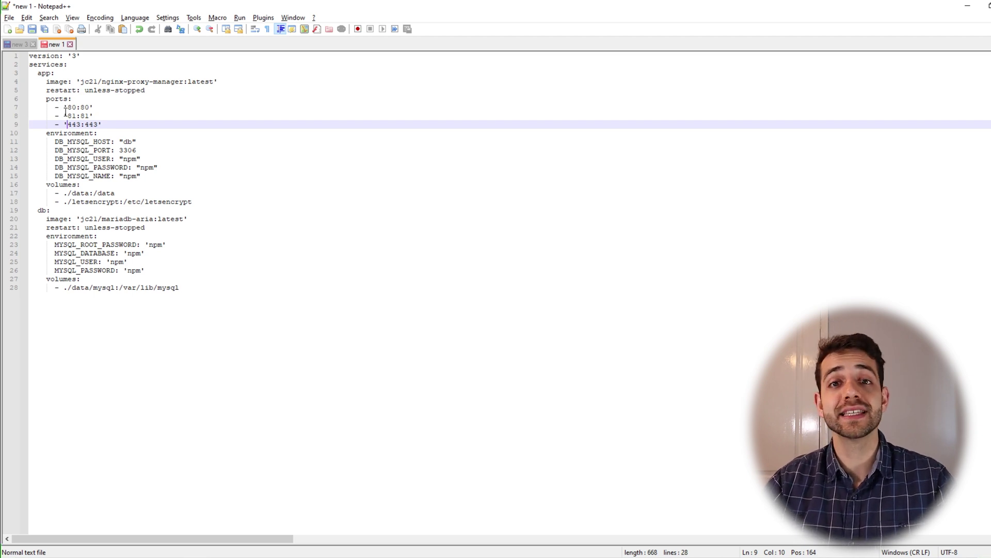
click(76, 107)
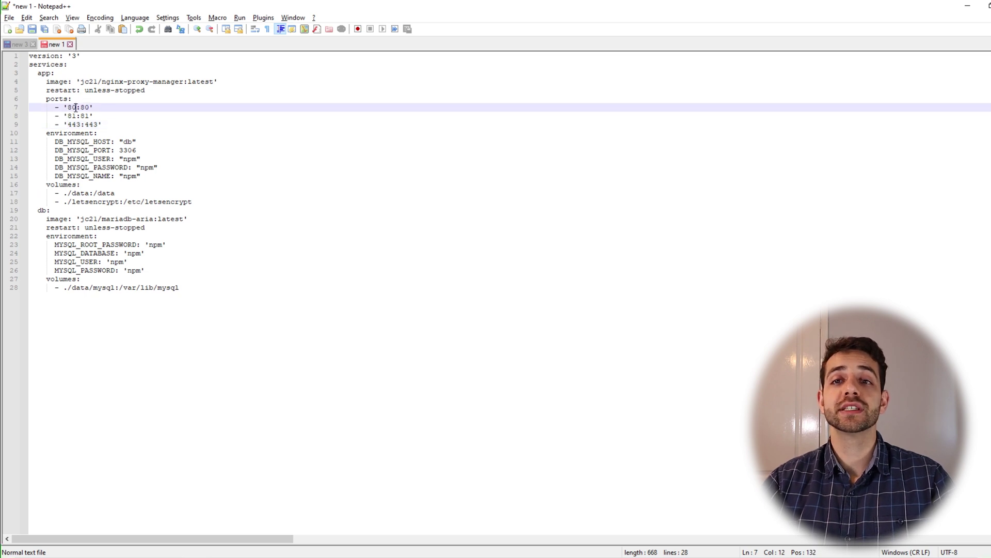
click(76, 115)
click(75, 127)
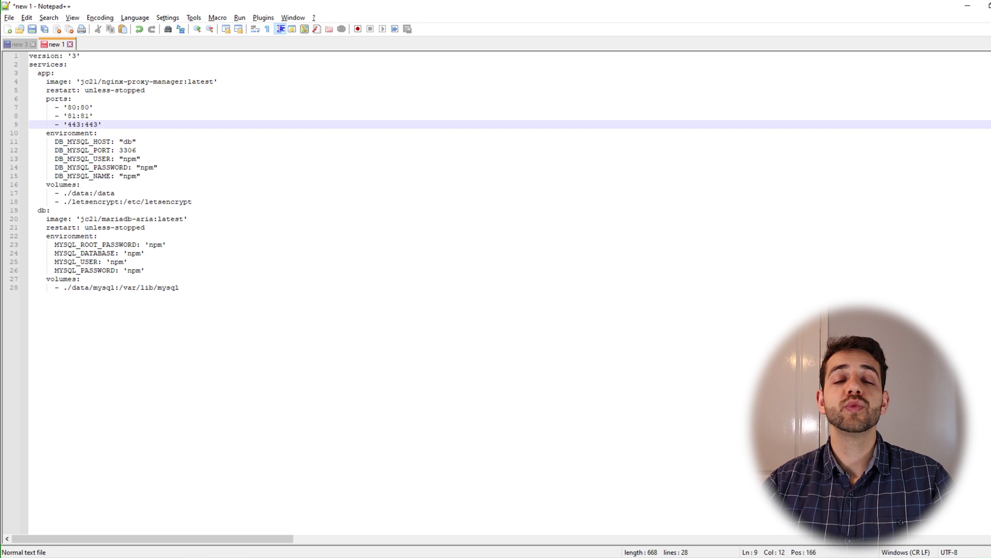
drag(63, 142, 114, 141)
double_click(127, 142)
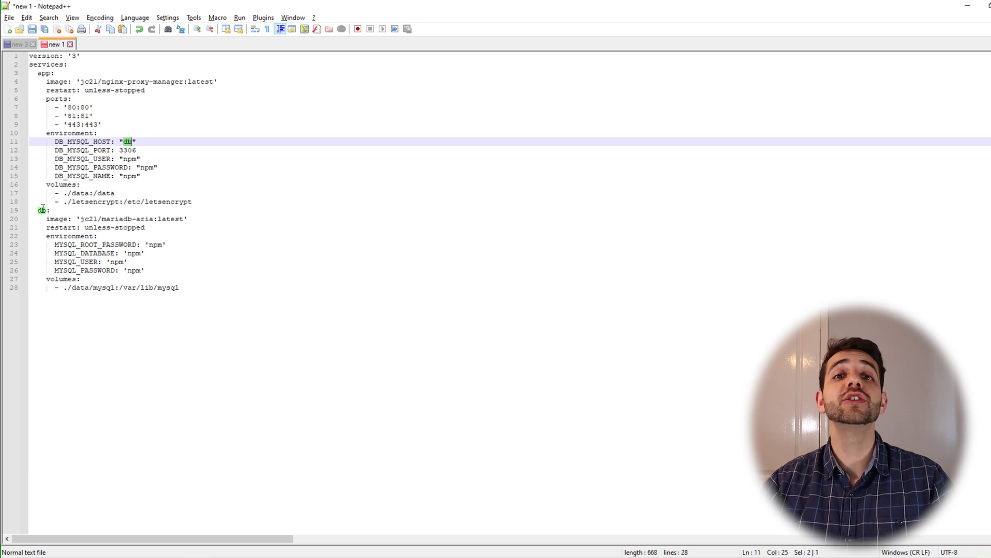
click(127, 142)
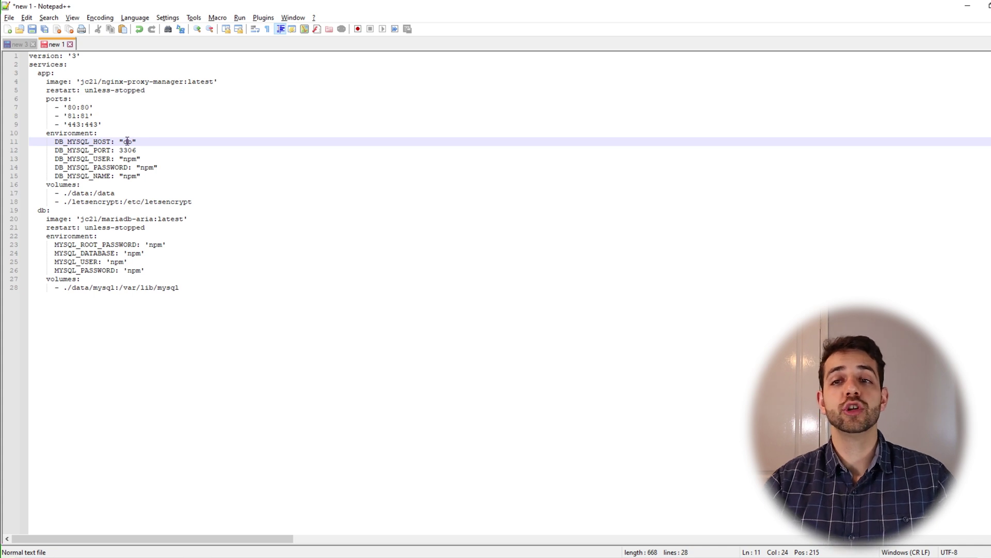
drag(127, 141, 123, 141)
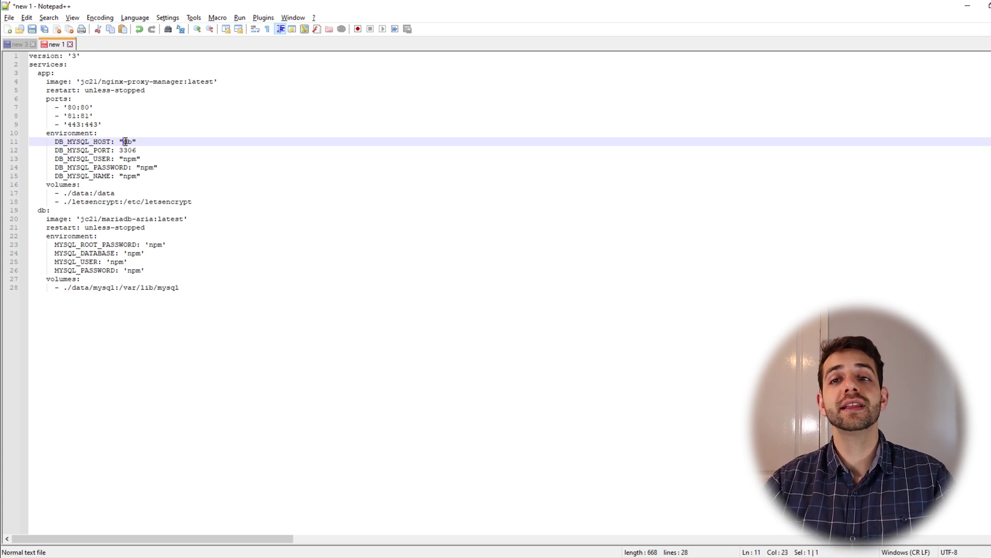
double_click(41, 210)
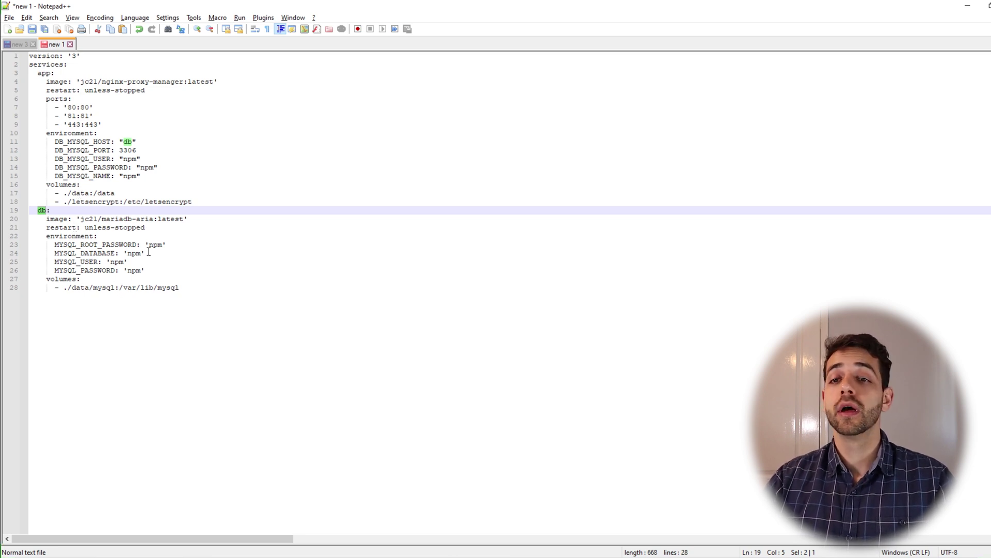
click(124, 159)
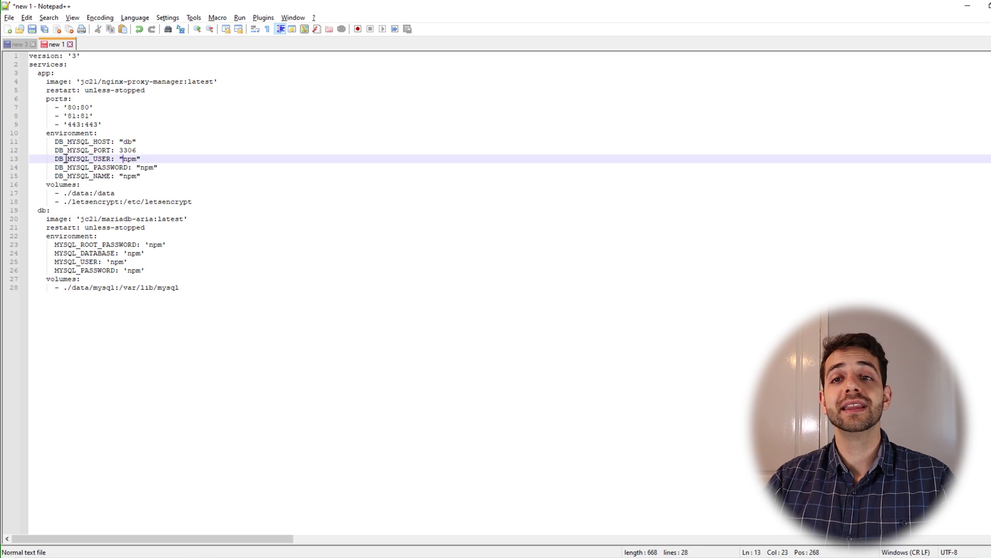
click(159, 236)
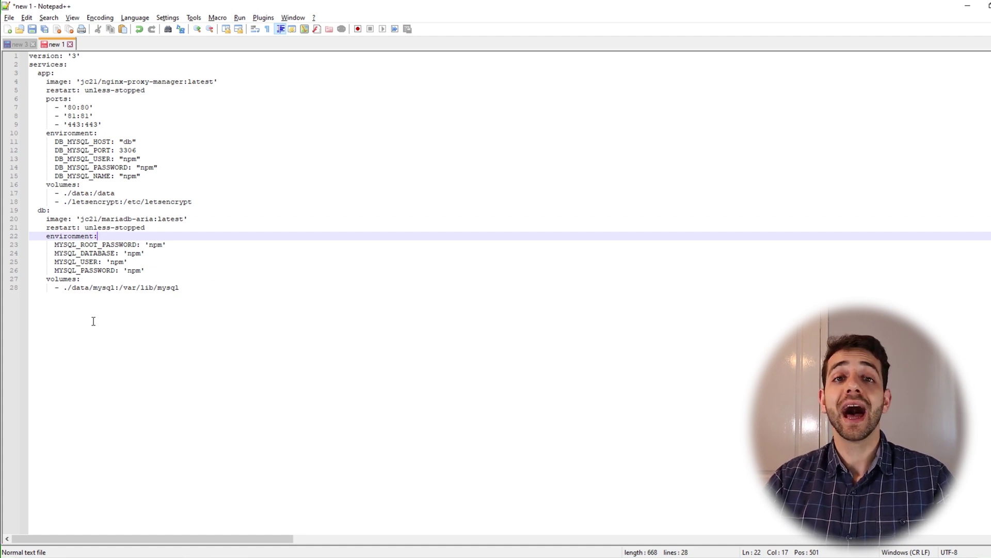
drag(81, 219, 182, 219)
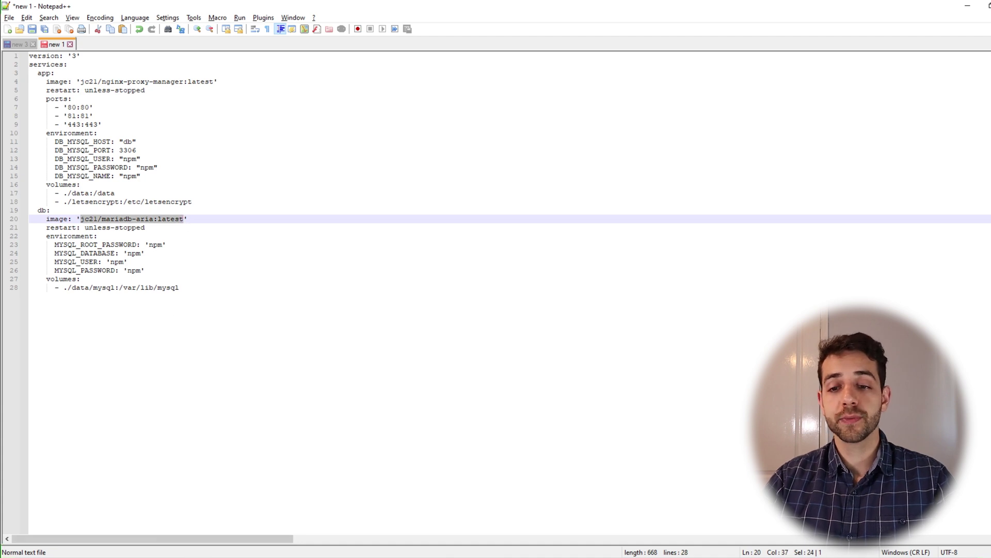
Replace jc21/mariadb-aria on line 20 with yobasystems/alpine-mariadb copied from Docker Hub
key(alt+Tab)
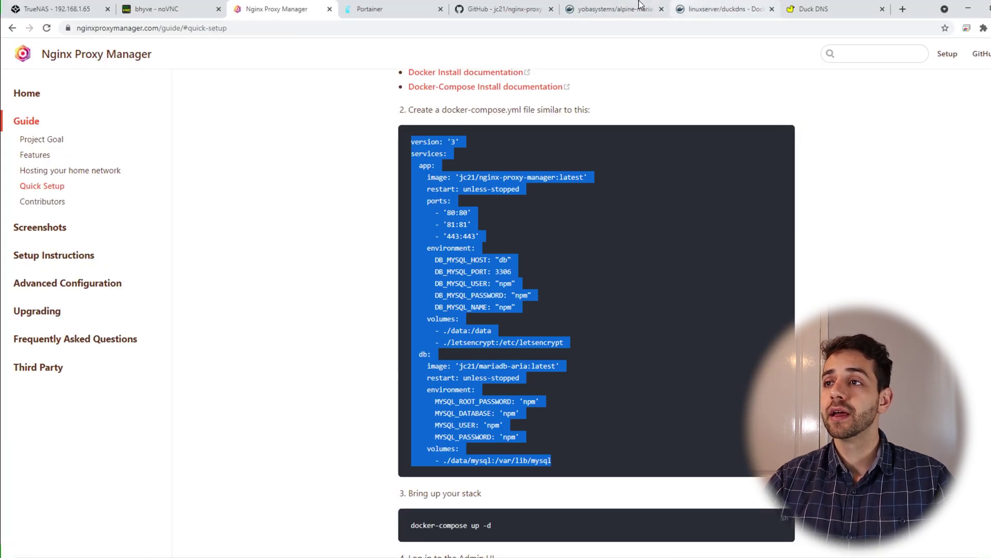
click(617, 9)
click(256, 152)
drag(256, 152, 466, 158)
key(ctrl+c)
key(alt+Tab)
drag(81, 219, 185, 220)
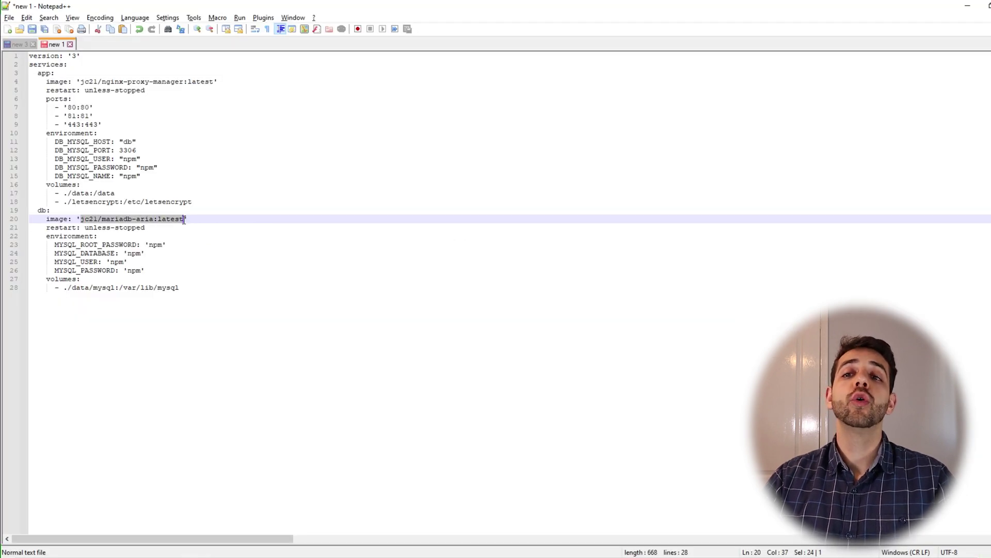
key(ctrl+v)
Append the :latest tag to the db image and copy the whole compose file
drag(185, 81, 214, 82)
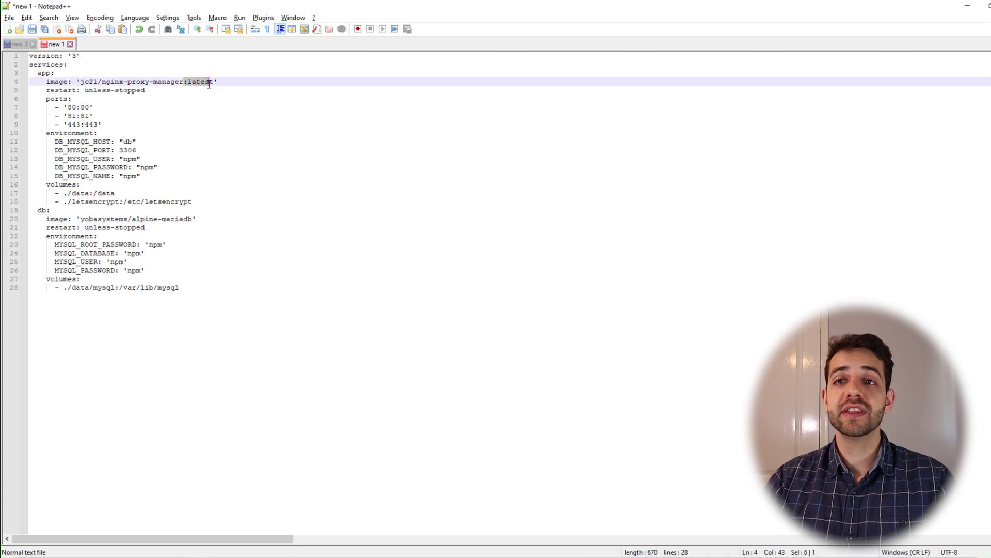
click(194, 218)
key(ctrl+v)
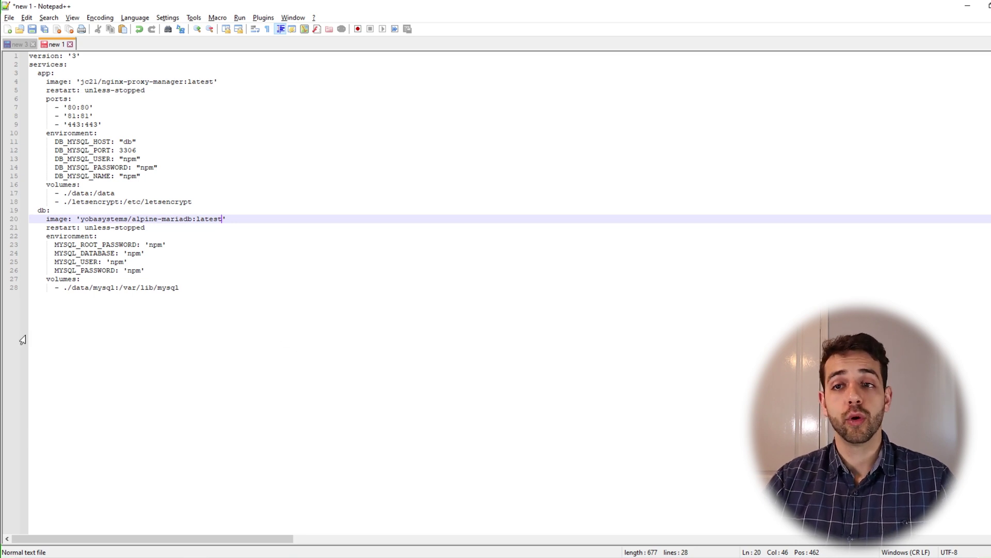
drag(187, 288, 30, 55)
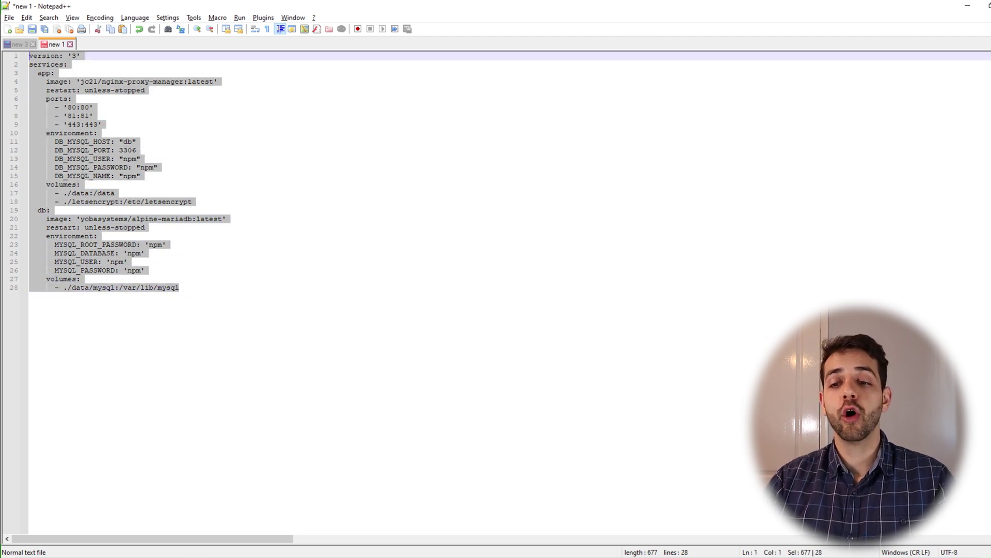
key(alt+Tab)
key(super+Up)
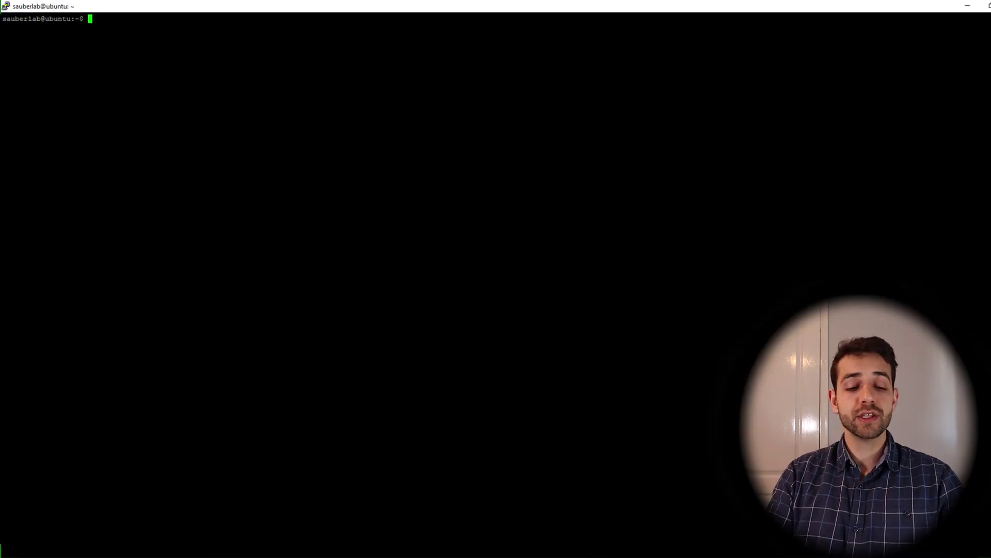
Create and enter an nginx folder, then start a new docker-compose.yml in nano
text(mkdi)
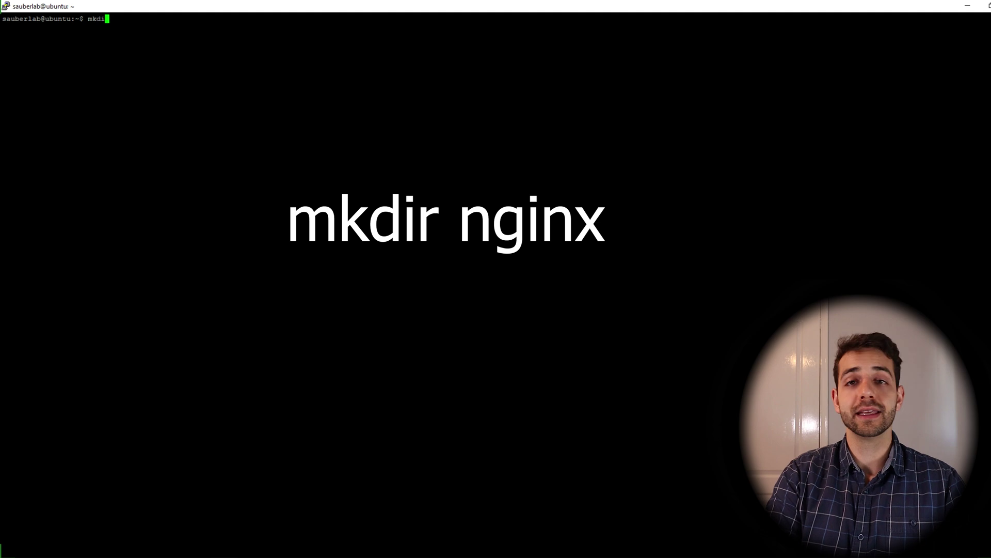
text(r nginx)
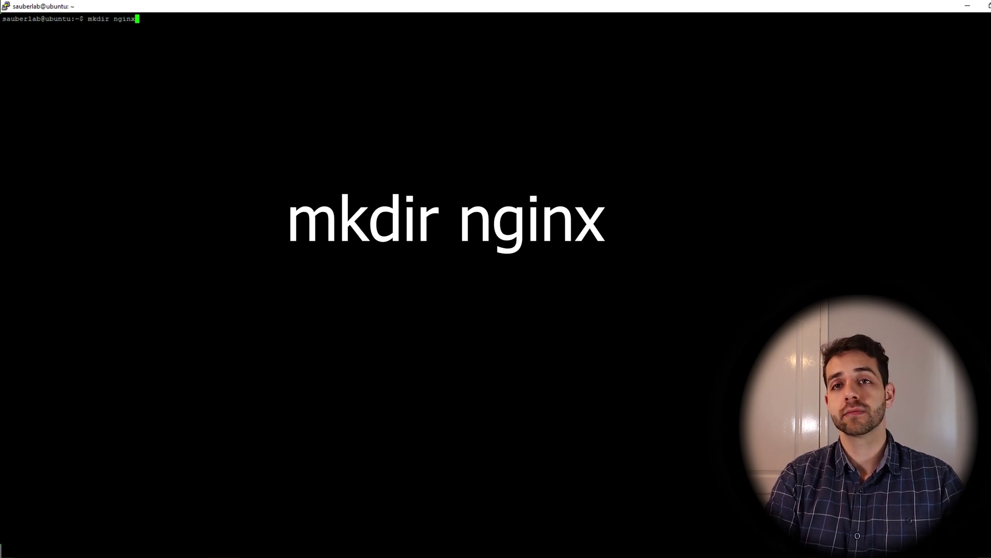
key(Return)
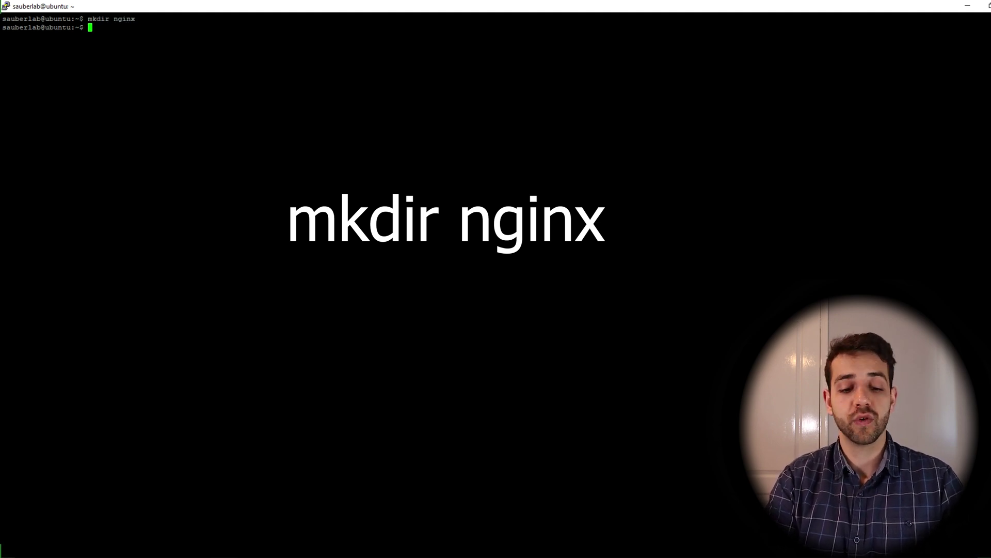
text(cd )
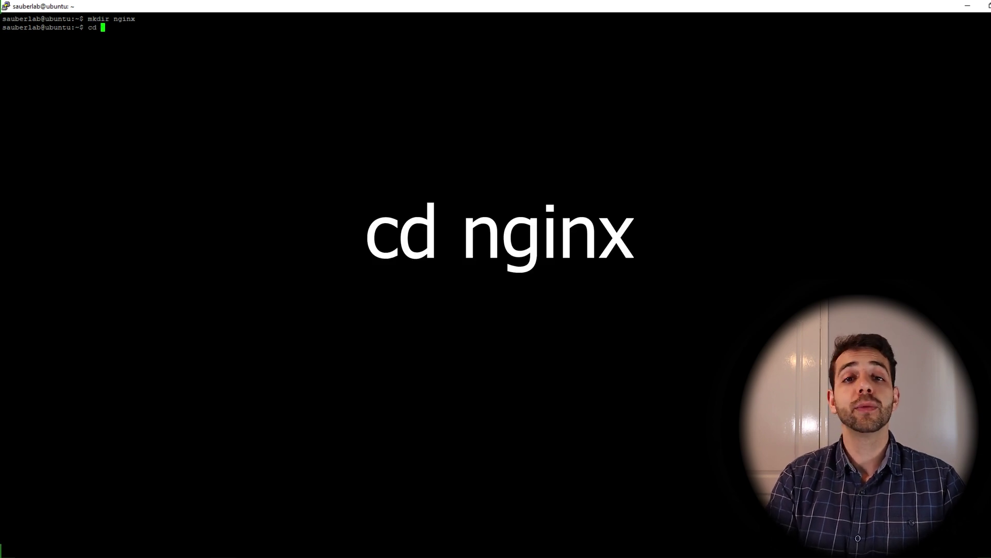
text(n)
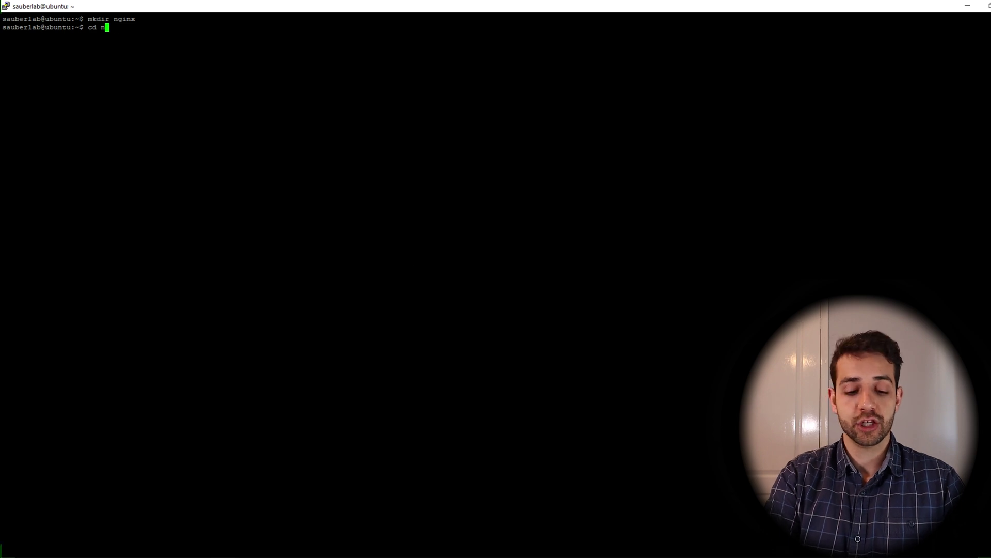
text(ginx)
key(Return)
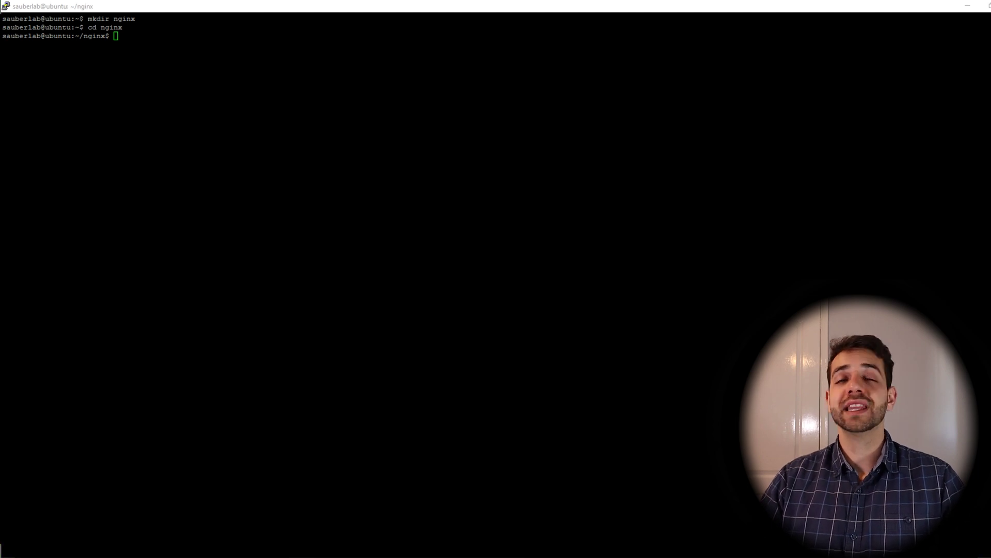
key(shift+Insert)
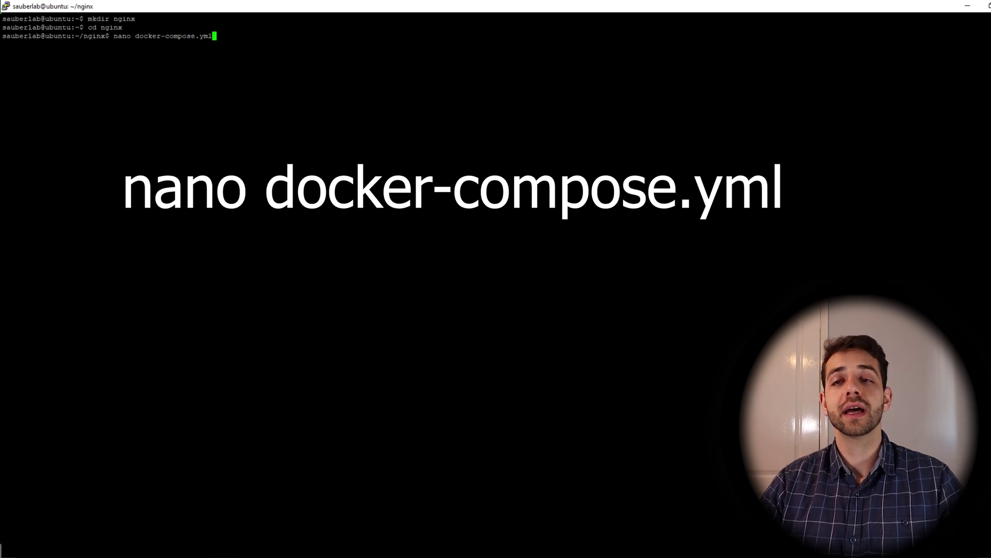
key(Return)
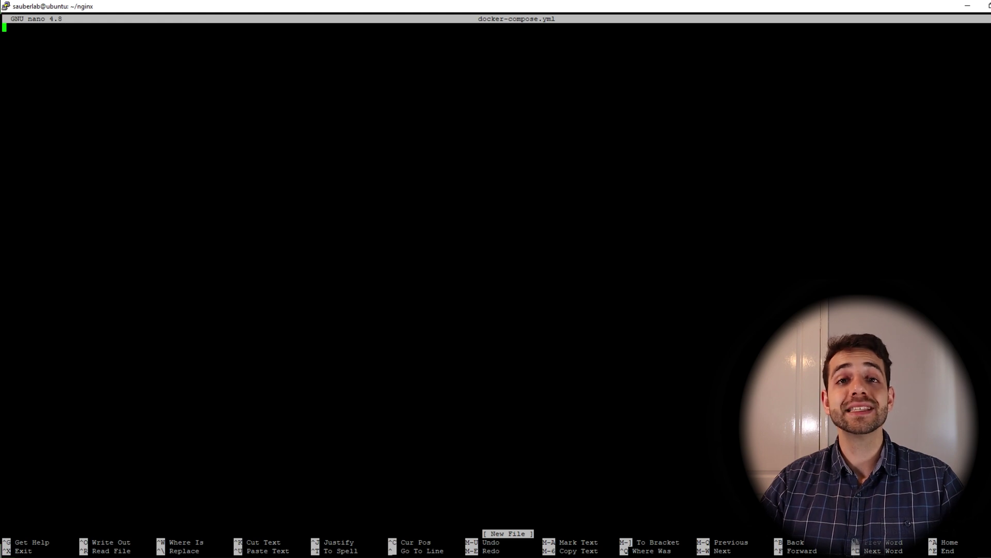
Paste the 28-line compose configuration into nano and save docker-compose.yml
click(155, 520)
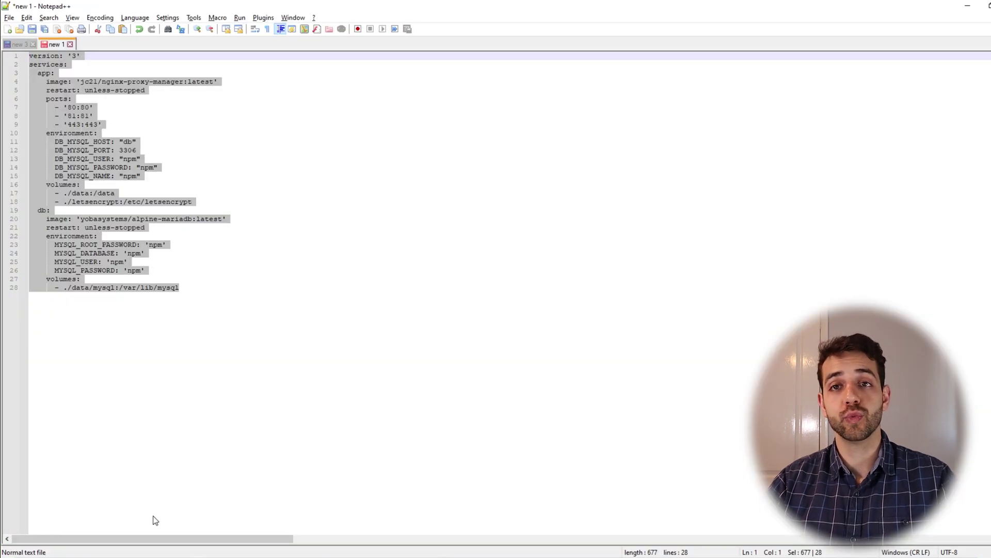
click(968, 6)
key(shift+Insert)
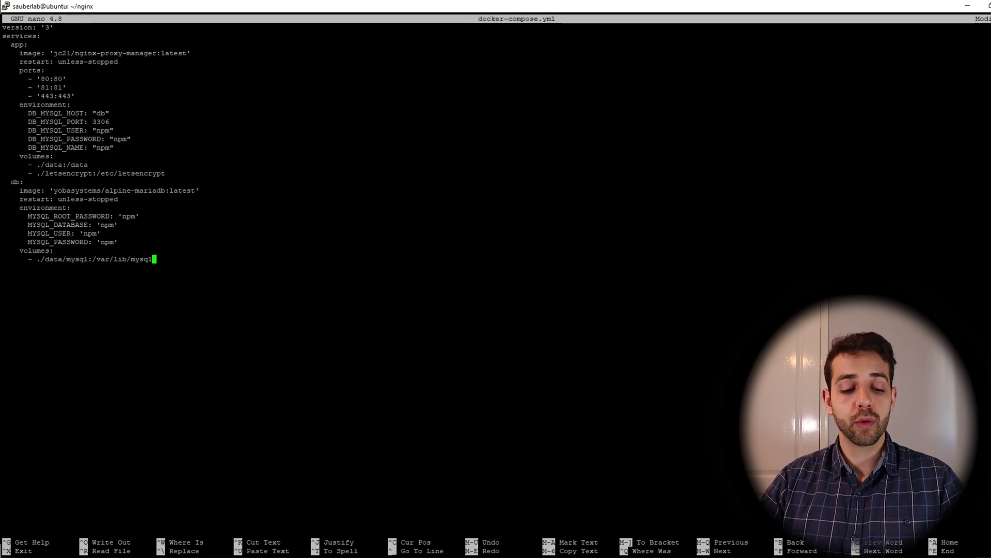
key(ctrl+x)
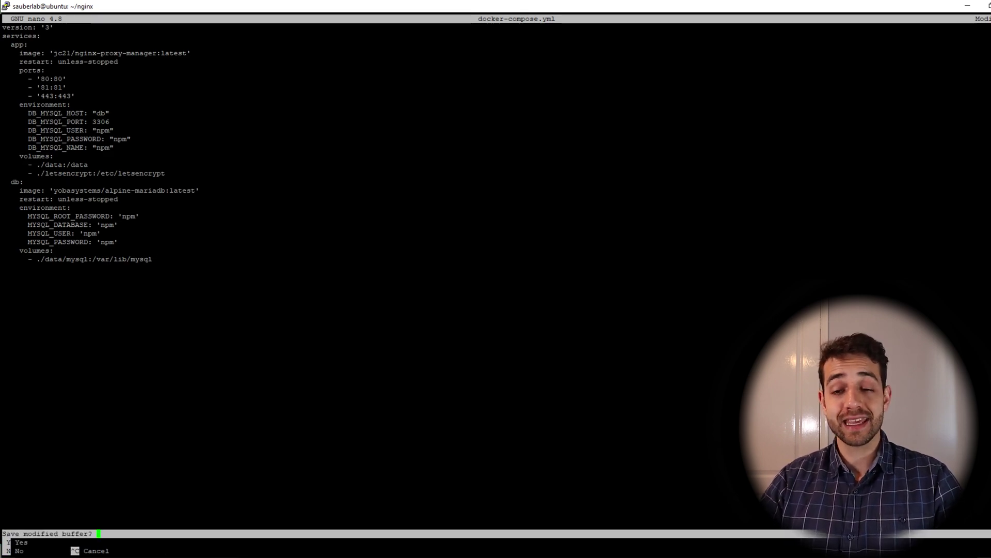
key(y)
key(Return)
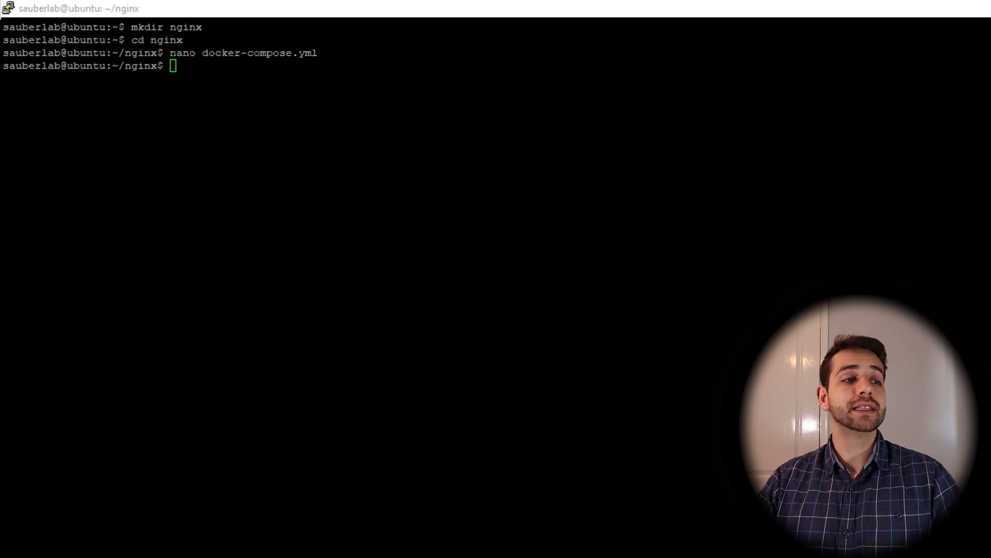
Run 'sudo docker-compose up -d' in ~/nginx to launch the stack in the background
right_click(786, 9)
key(Escape)
key(shift+Insert)
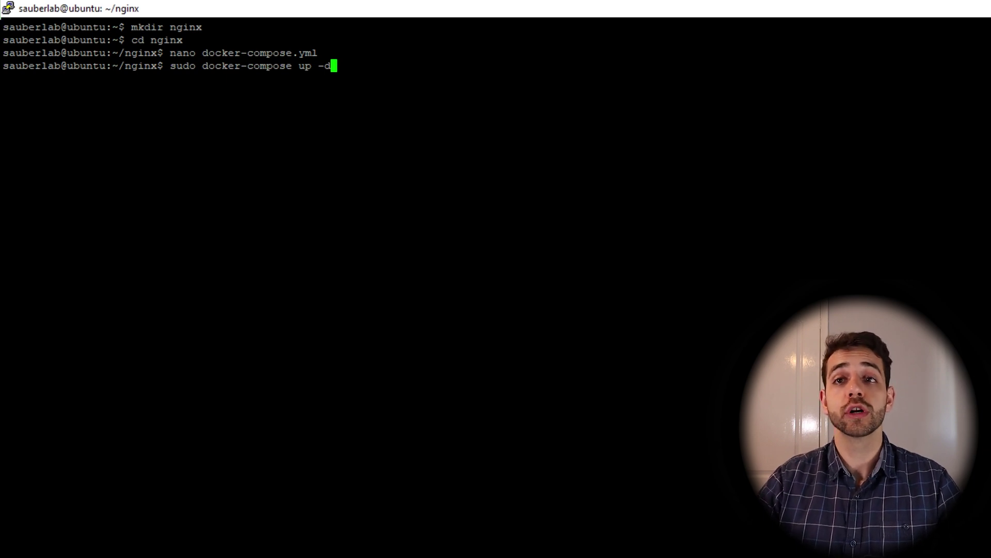
key(Return)
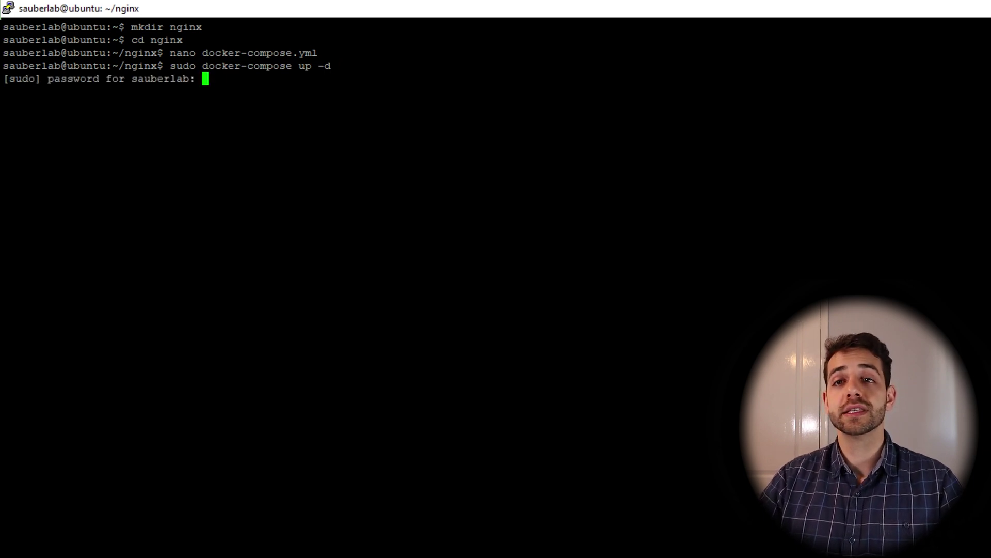
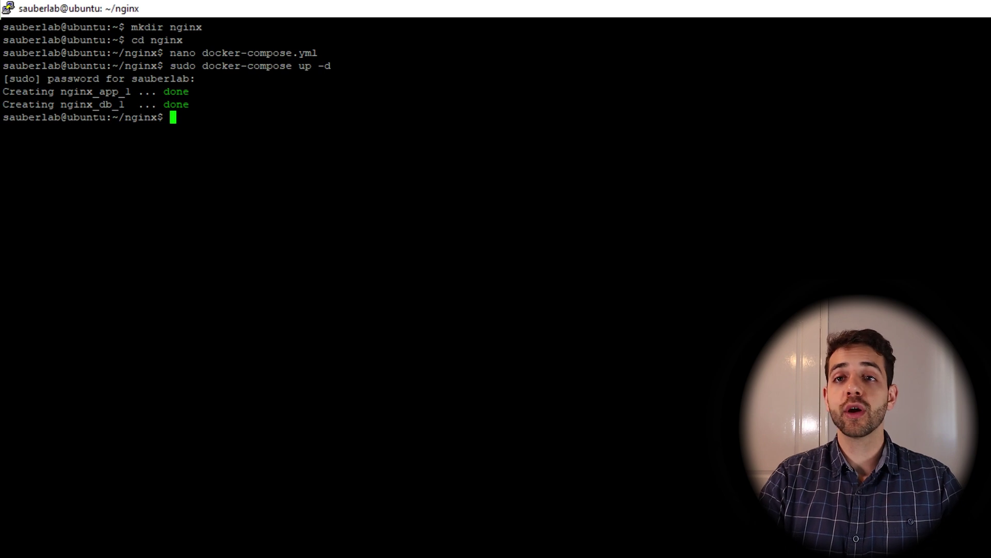
Enter the ls -a command to list the nginx folder's contents
text(ls -a)
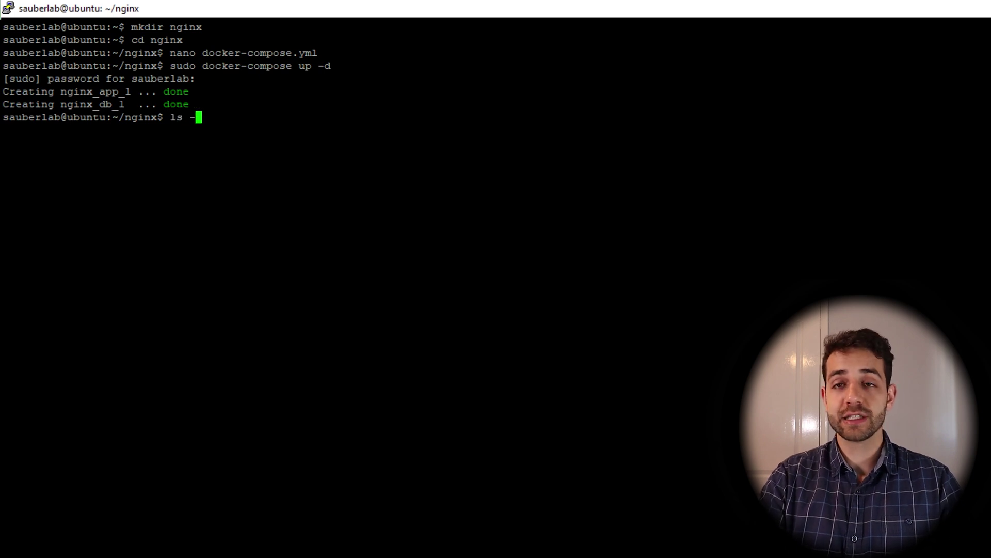
List ~/nginx, then list its data folder to confirm access, letsencrypt, logs and mysql folders exist
key(Return)
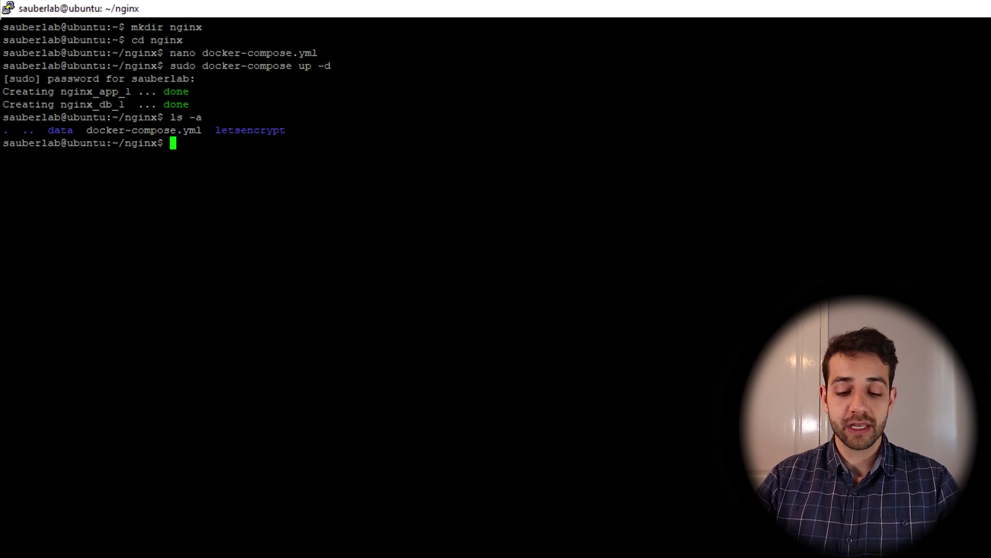
text(cd data)
key(Return)
text(ls -a)
key(Return)
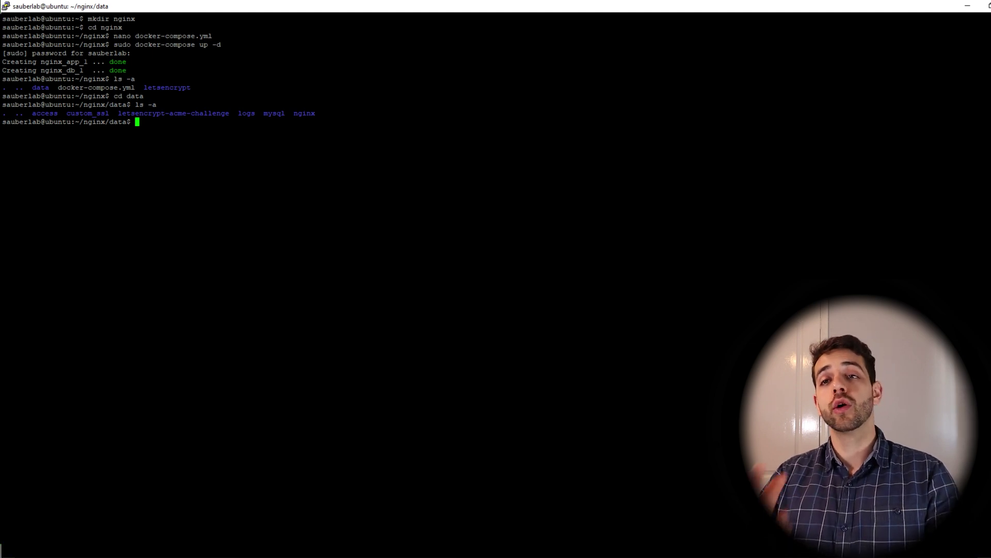
click(968, 6)
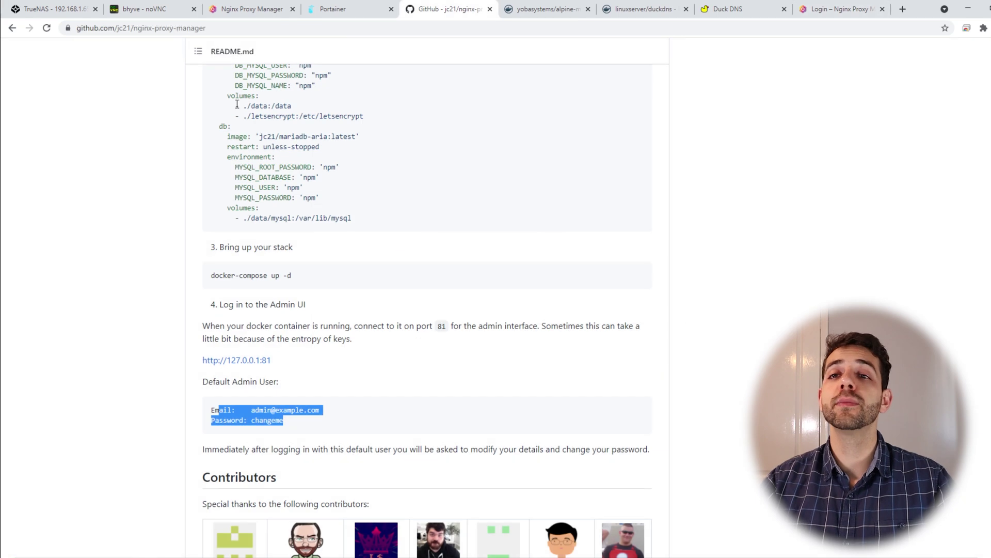
Copy the default admin e-mail from the GitHub README into the login form's e-mail field
click(203, 413)
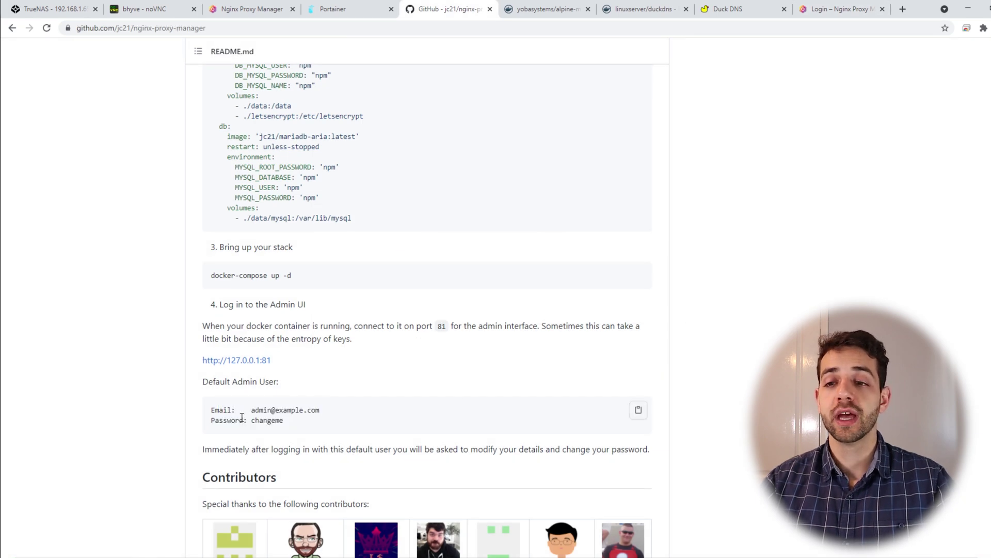
drag(252, 410, 321, 410)
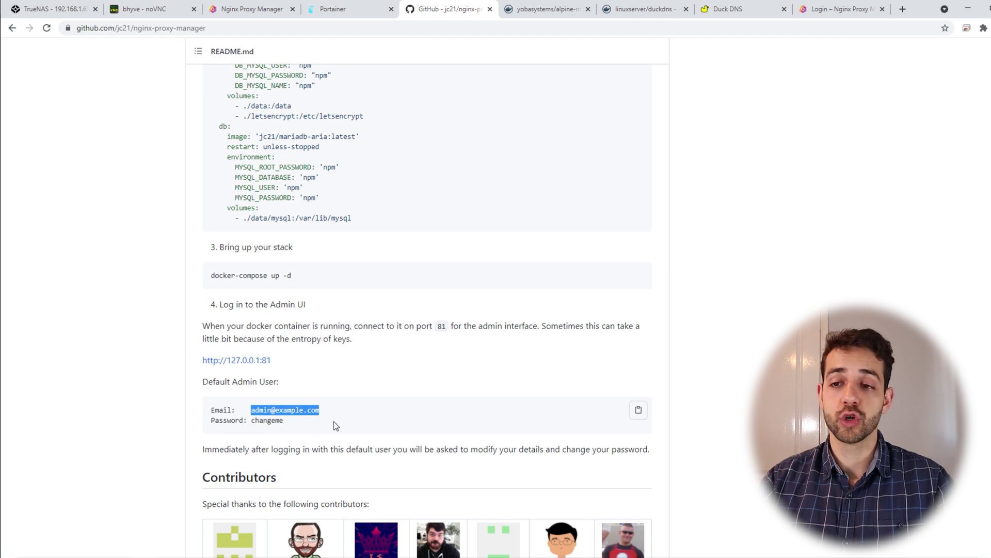
click(835, 8)
click(582, 273)
Sign in to Nginx Proxy Manager with the default e-mail and password from the README
key(ctrl+v)
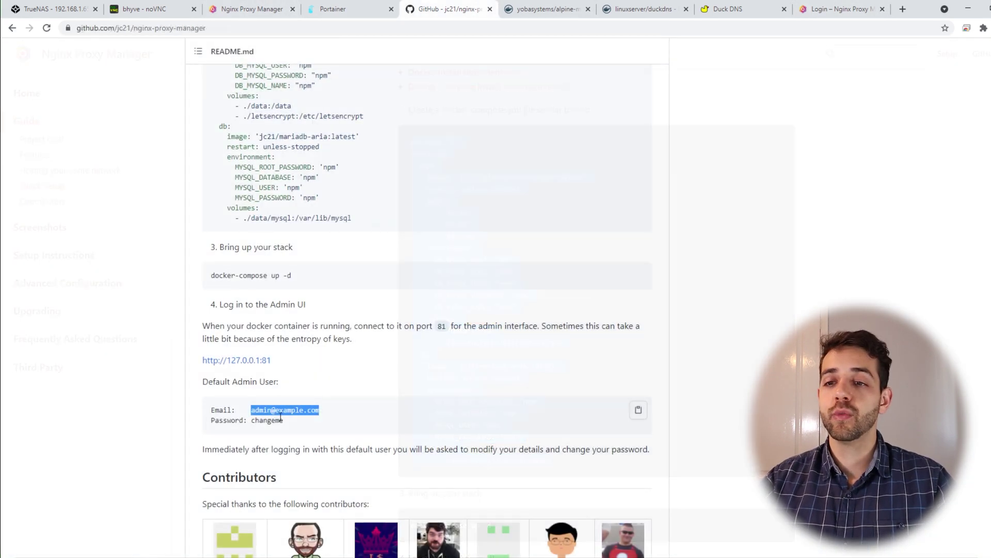
drag(283, 420, 251, 419)
click(835, 7)
click(562, 316)
key(ctrl+v)
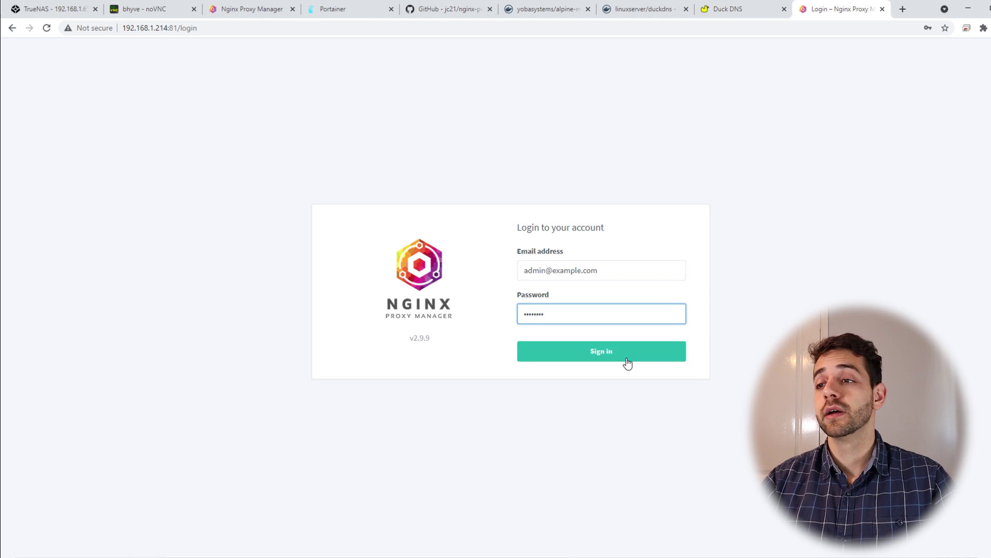
click(594, 355)
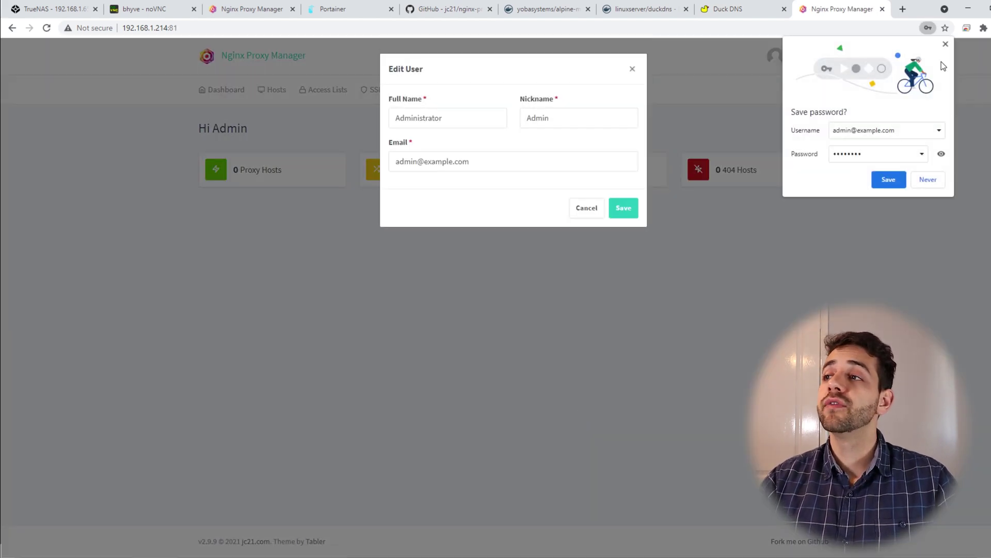
Replace the admin's full name, nickname and e-mail with your own details and save
click(945, 45)
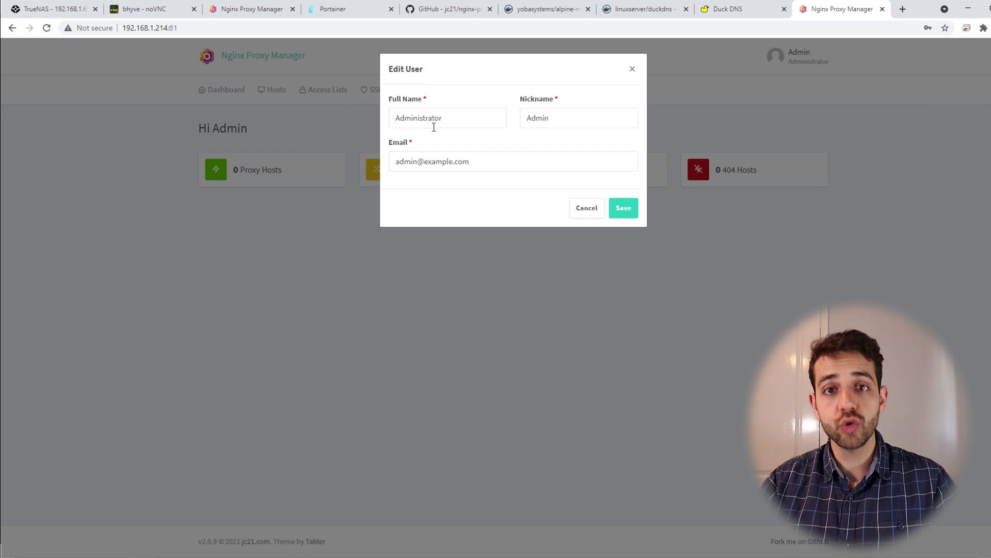
click(457, 190)
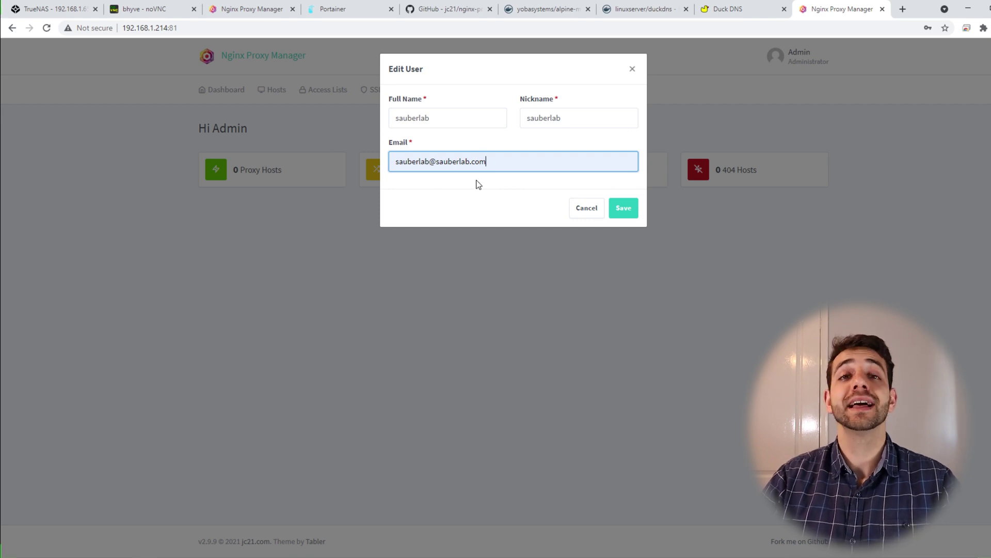
click(625, 209)
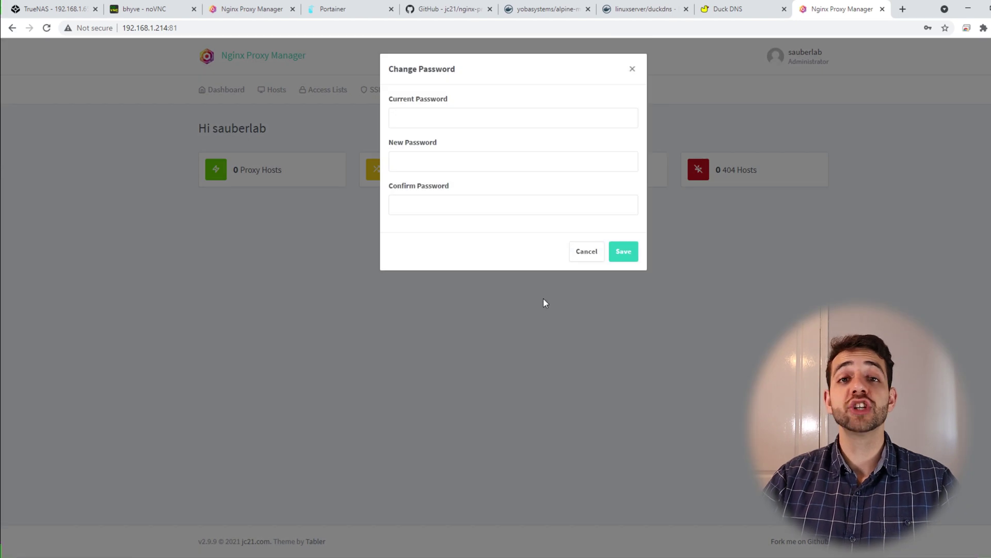
Change the admin password from the default to a new password and save it
click(487, 113)
text(changeme)
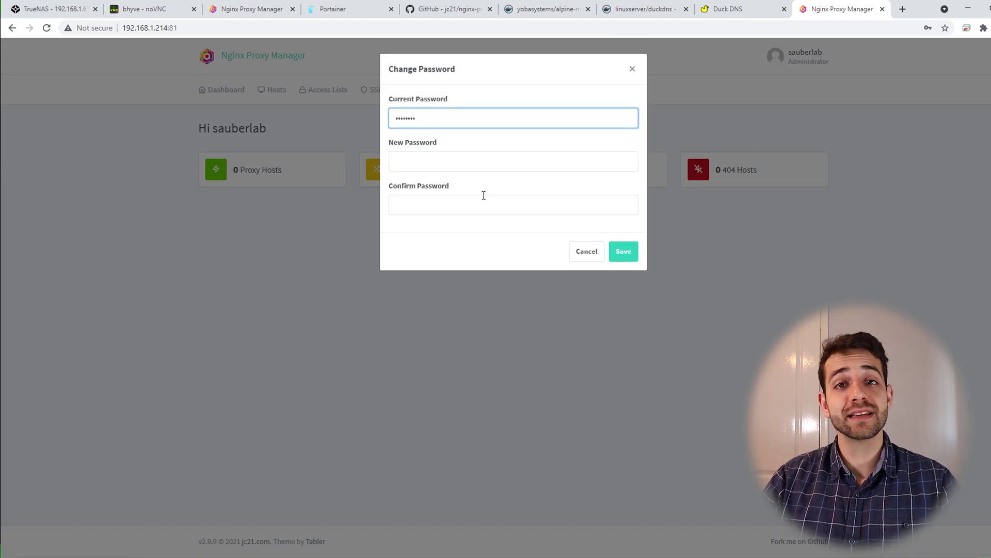
click(469, 160)
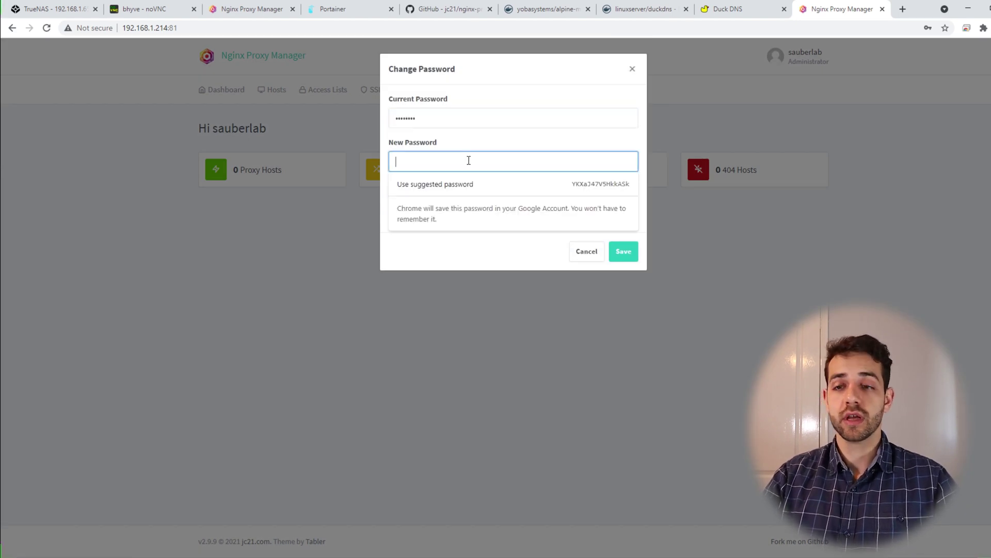
text(password)
key(Tab)
text(password)
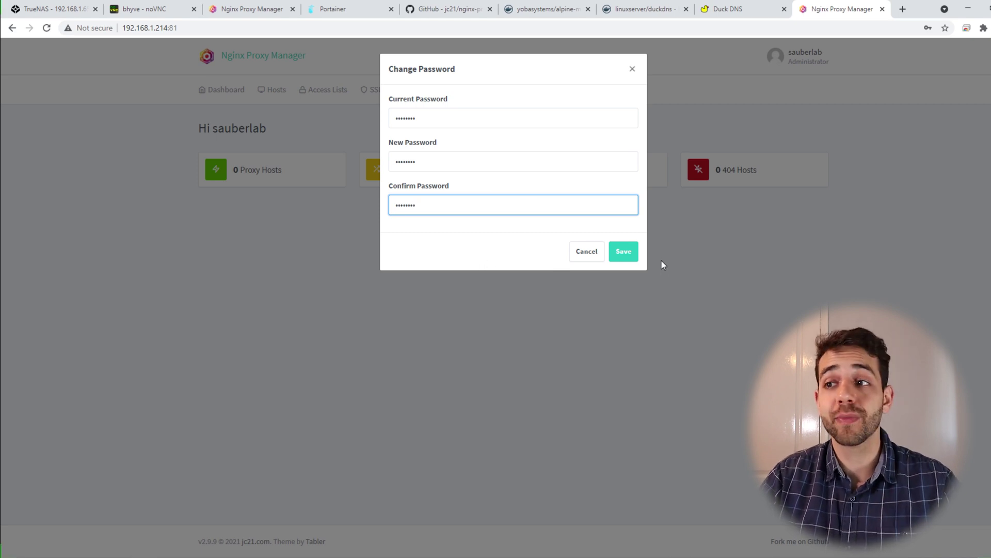
click(635, 249)
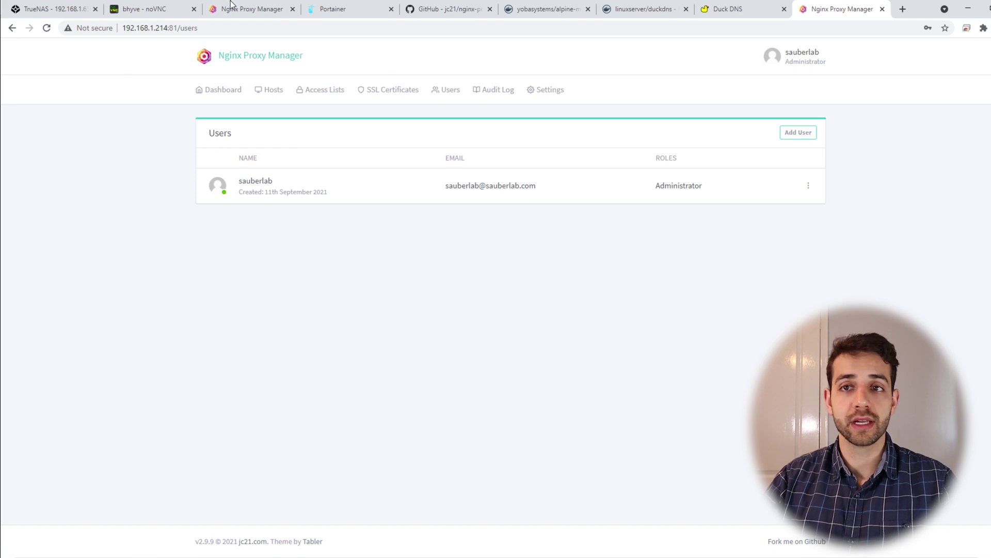
From the Dashboard, open the empty Proxy Hosts list and begin adding a new proxy host
click(220, 92)
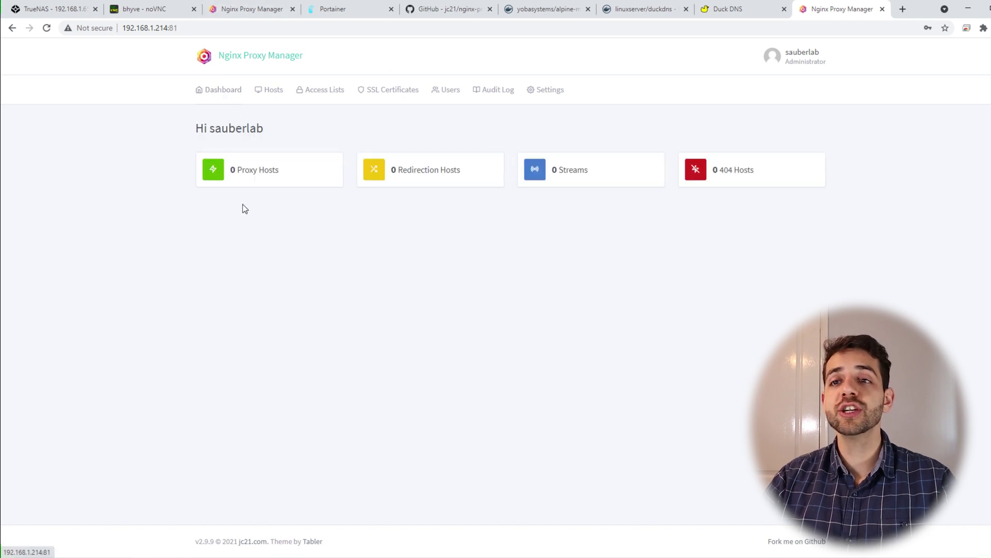
click(256, 176)
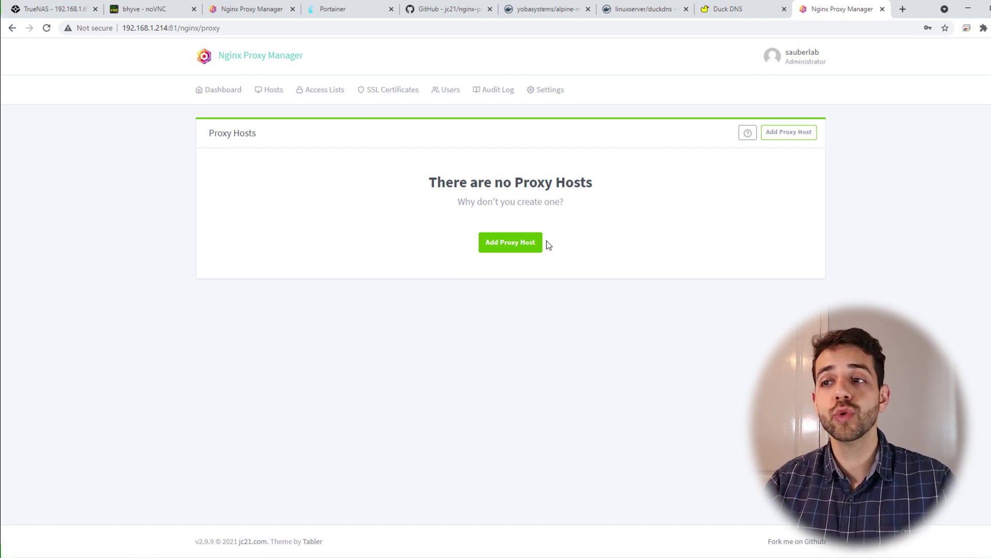
click(499, 245)
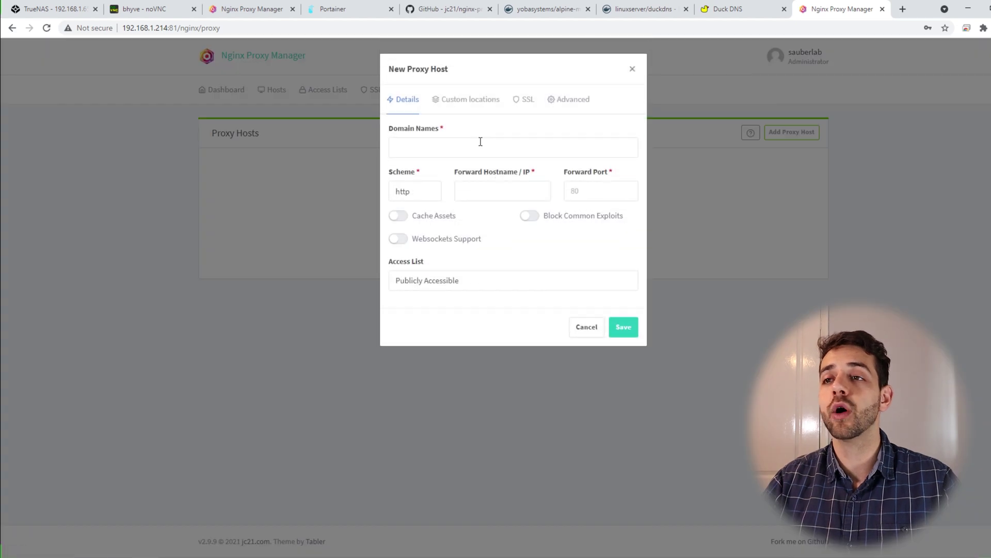
Review the host details and SSL options (Let's Encrypt certificate, Force SSL), then cancel without saving
click(481, 193)
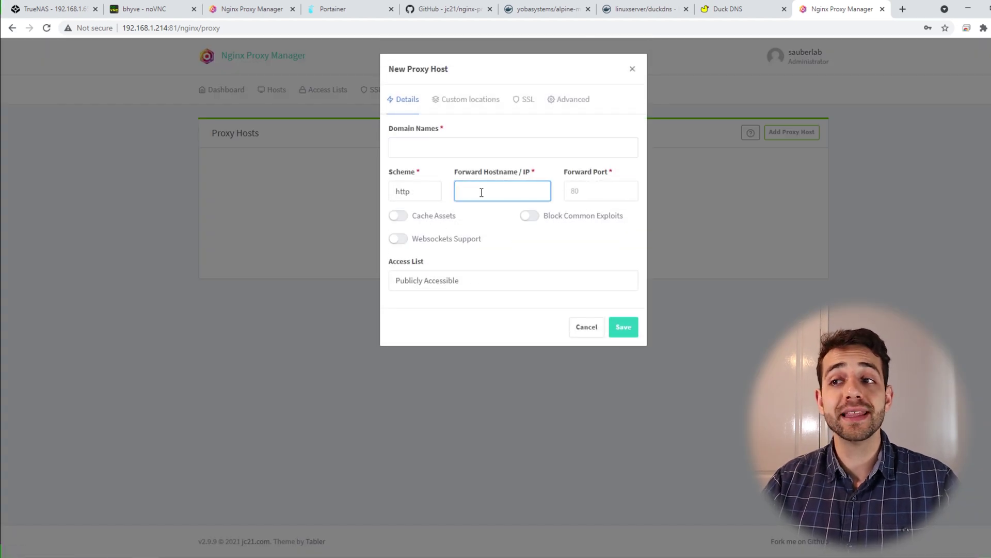
click(601, 188)
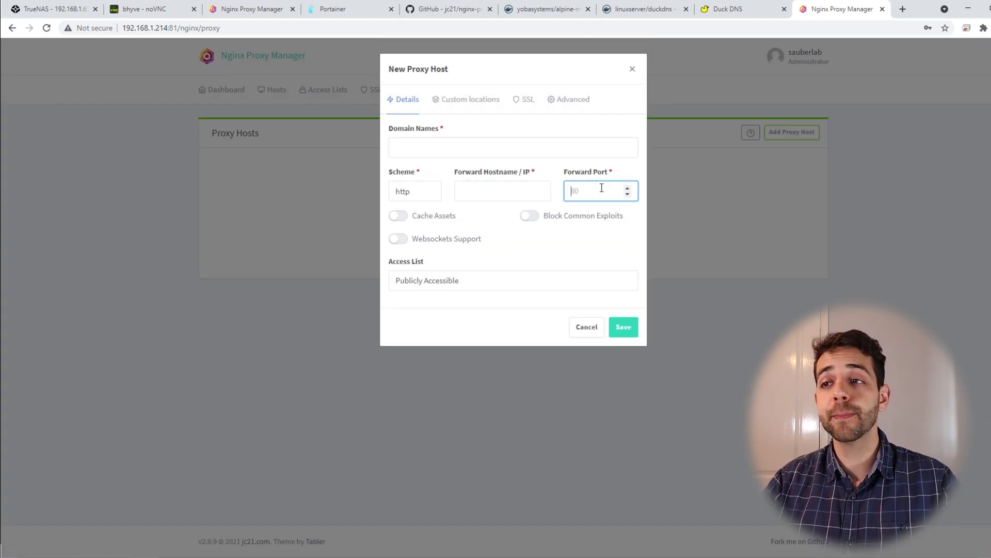
click(526, 99)
click(448, 150)
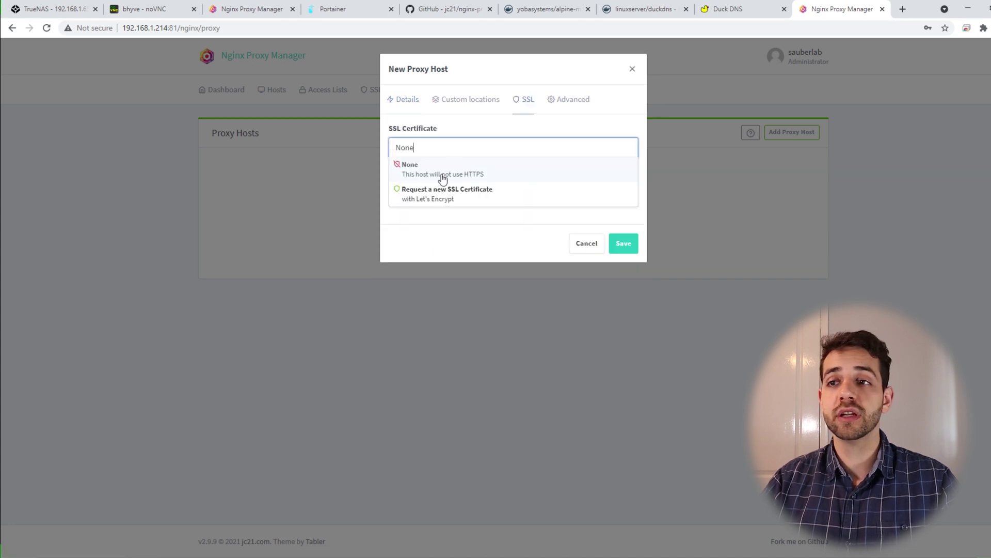
click(434, 190)
click(425, 173)
click(407, 286)
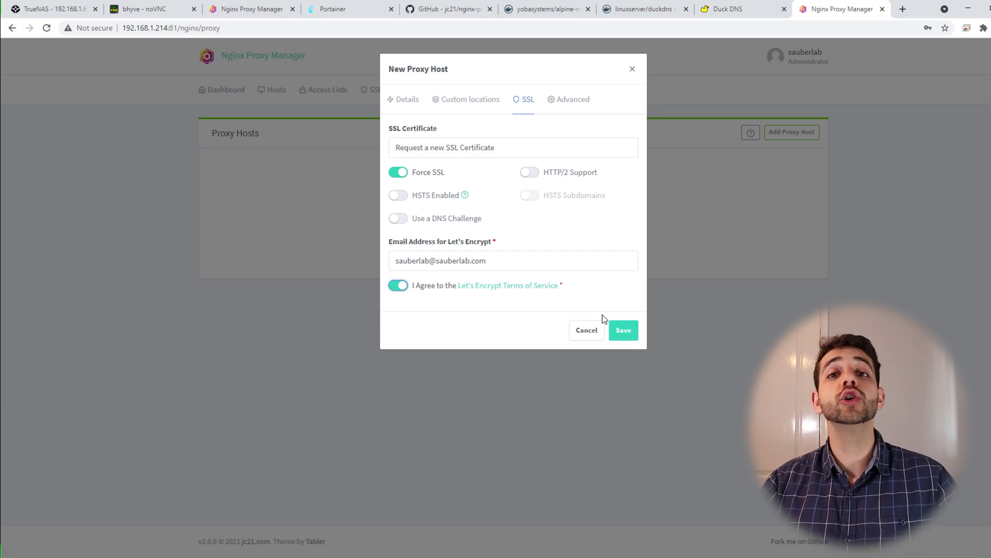
click(586, 332)
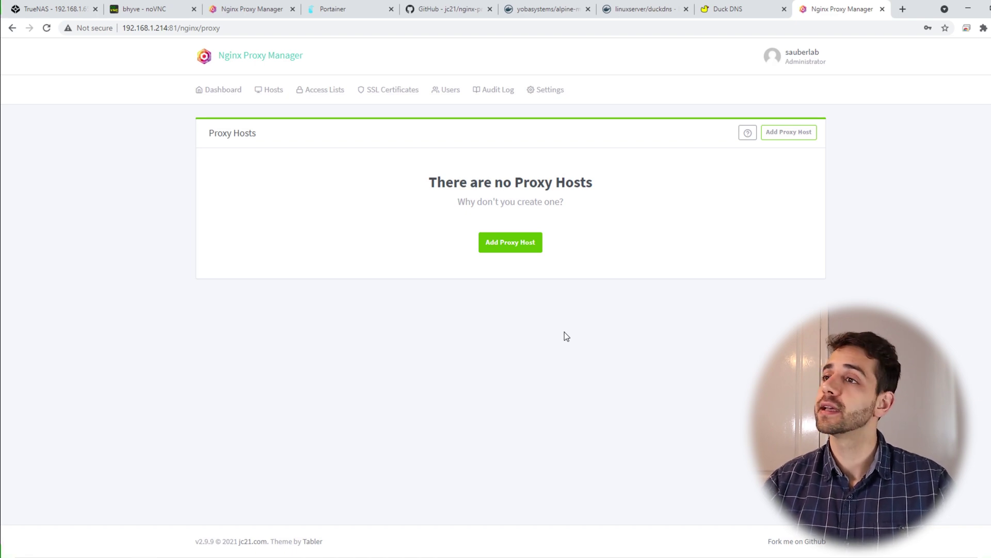
Switch to the Duck DNS dashboard and highlight the first two registered subdomain names
click(721, 6)
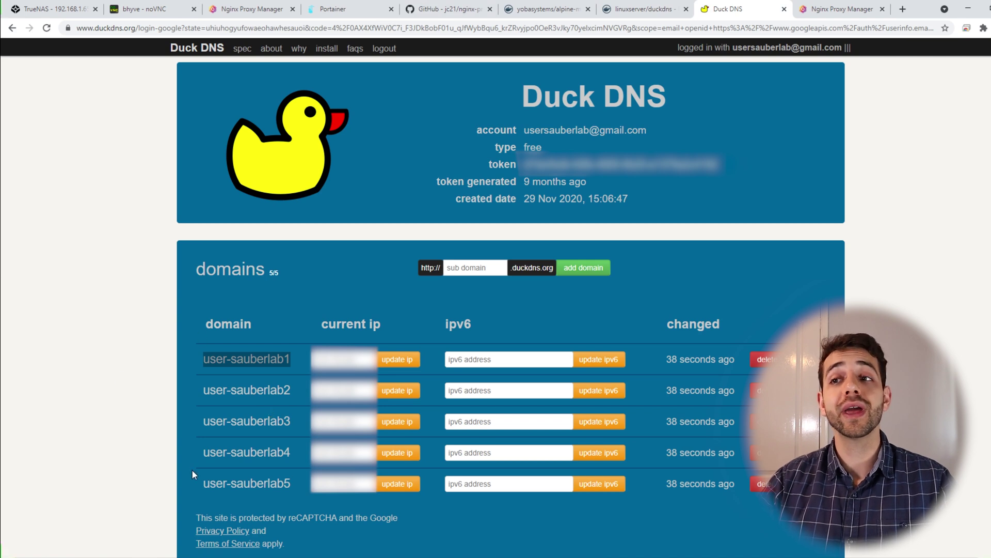
click(216, 387)
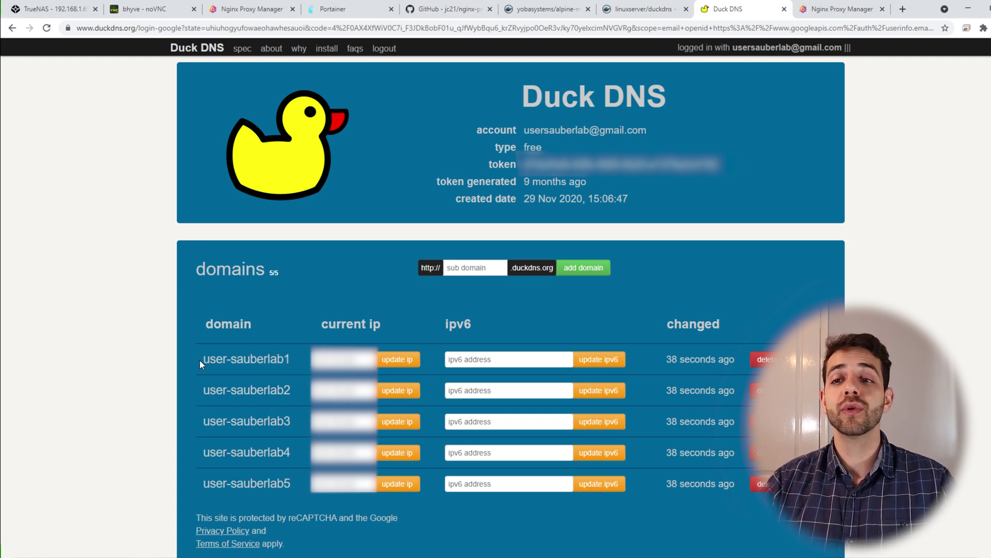
drag(199, 359, 283, 359)
drag(202, 391, 275, 393)
click(222, 439)
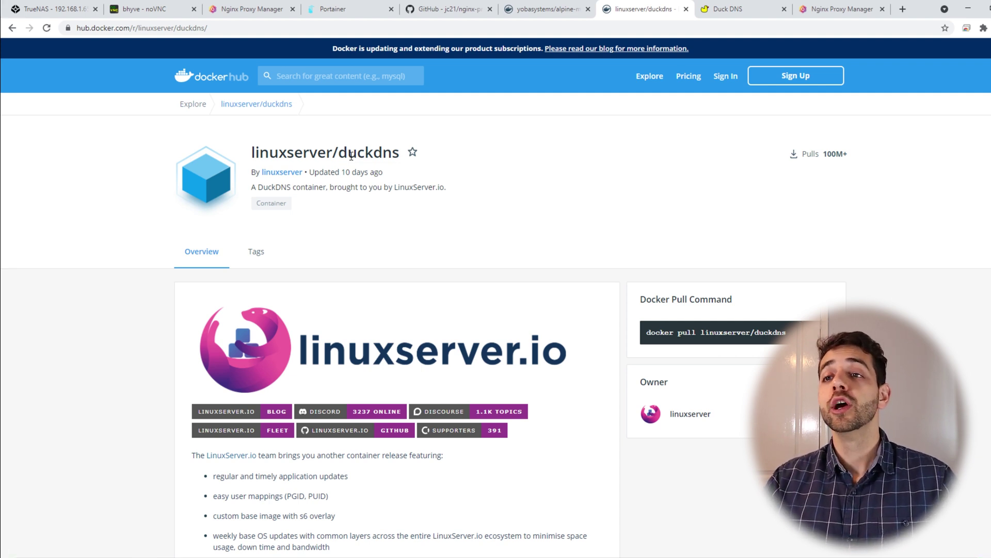
Scroll to the supported architectures table and highlight the x86-64 entry
scroll(244, 195, down, 2)
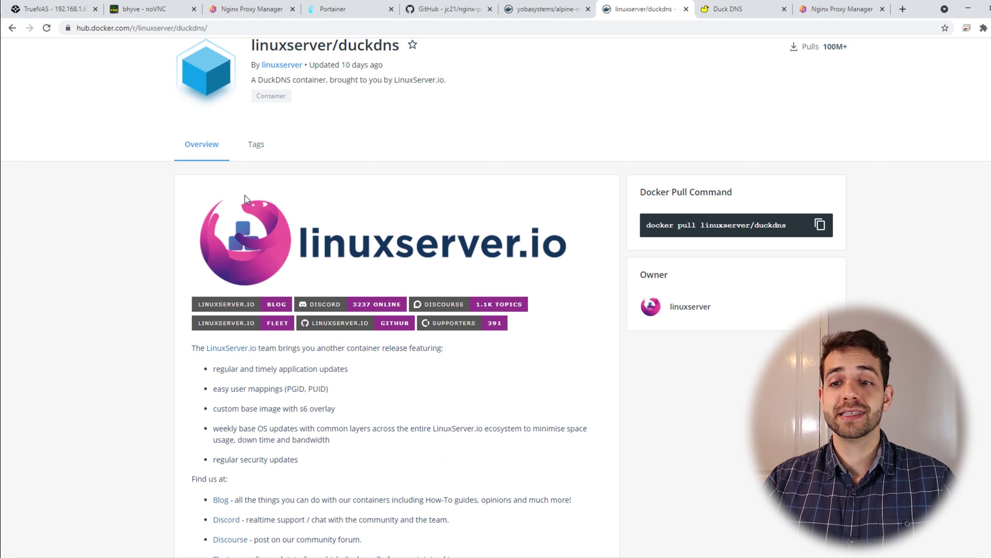
scroll(245, 195, down, 15)
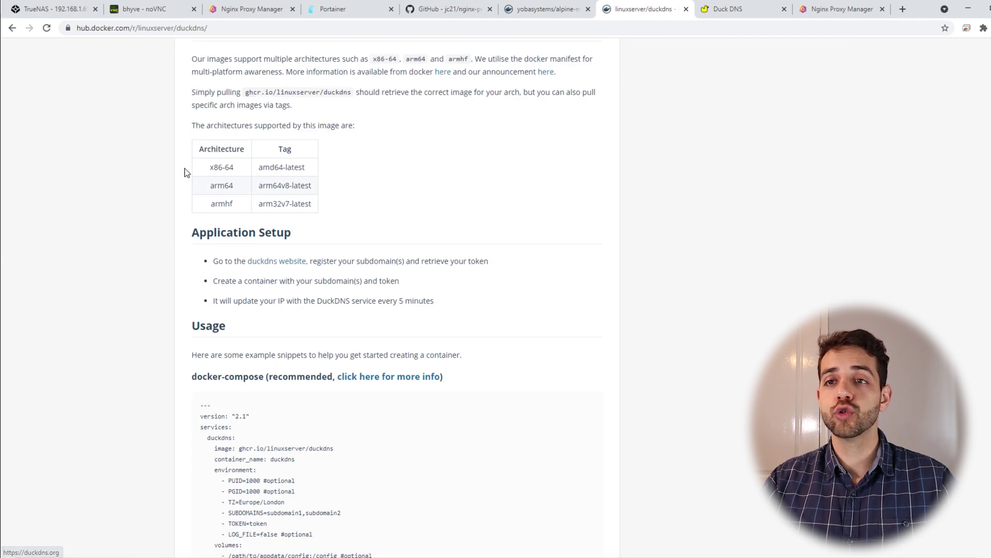
drag(203, 163, 316, 206)
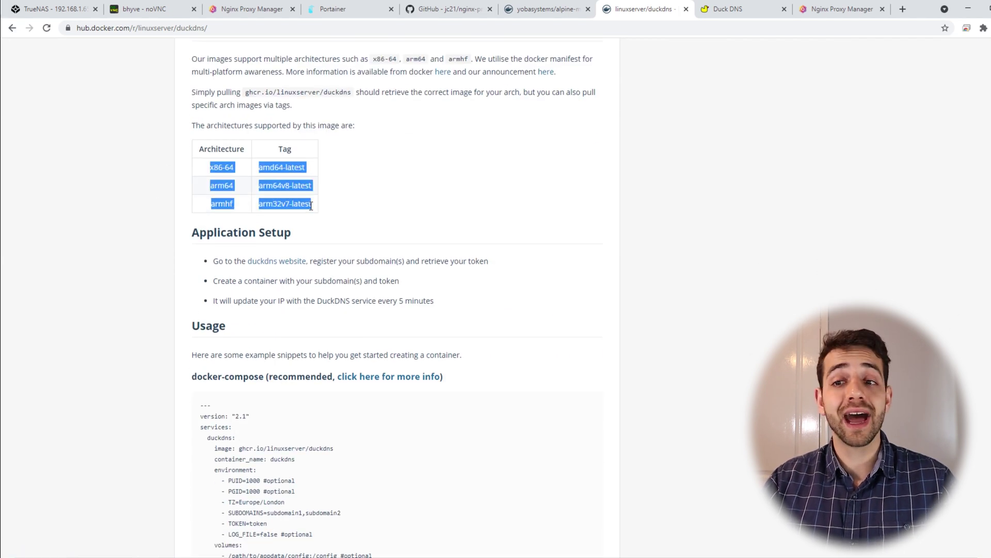
drag(224, 167, 191, 184)
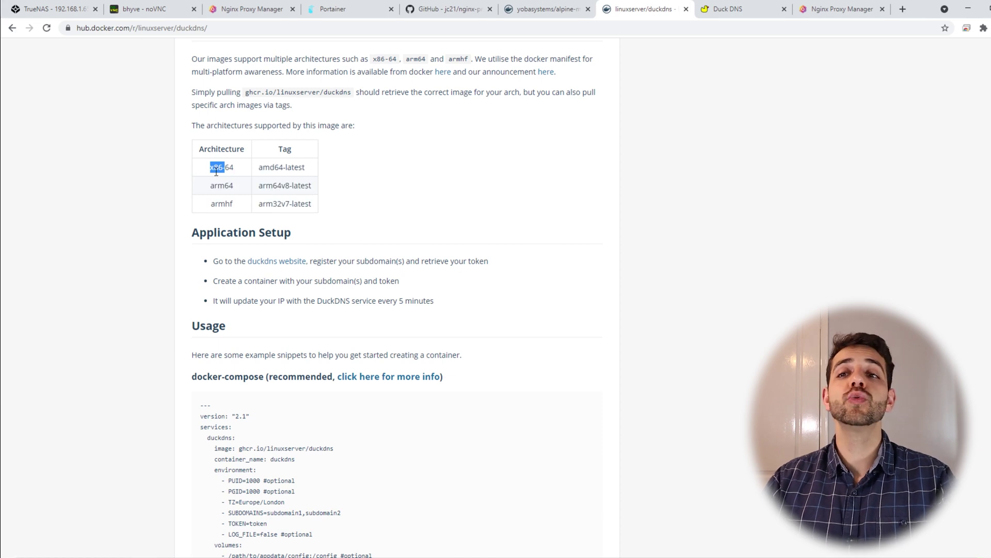
drag(225, 167, 234, 167)
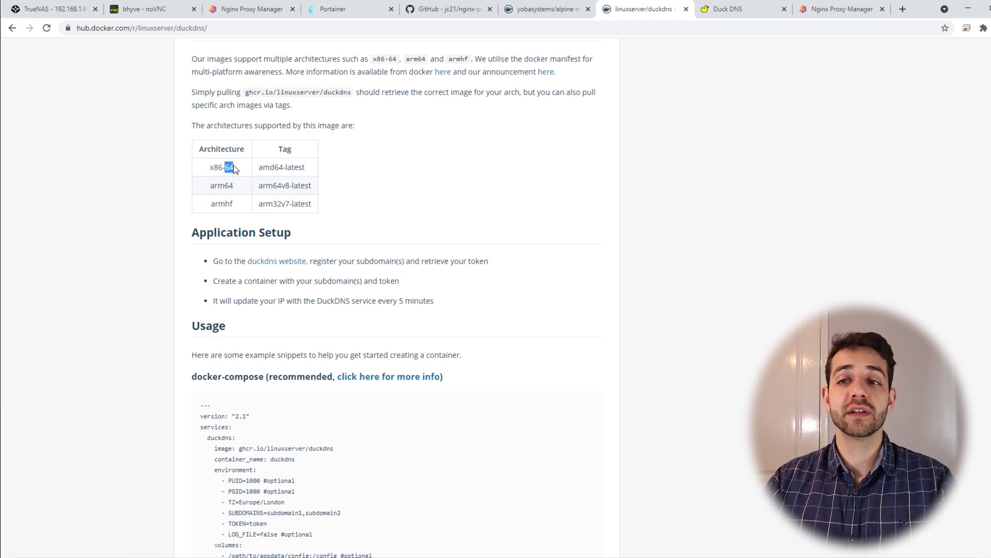
Select and copy the full docker-compose example, noting its version 2.1, then return to Portainer
scroll(207, 155, down, 5)
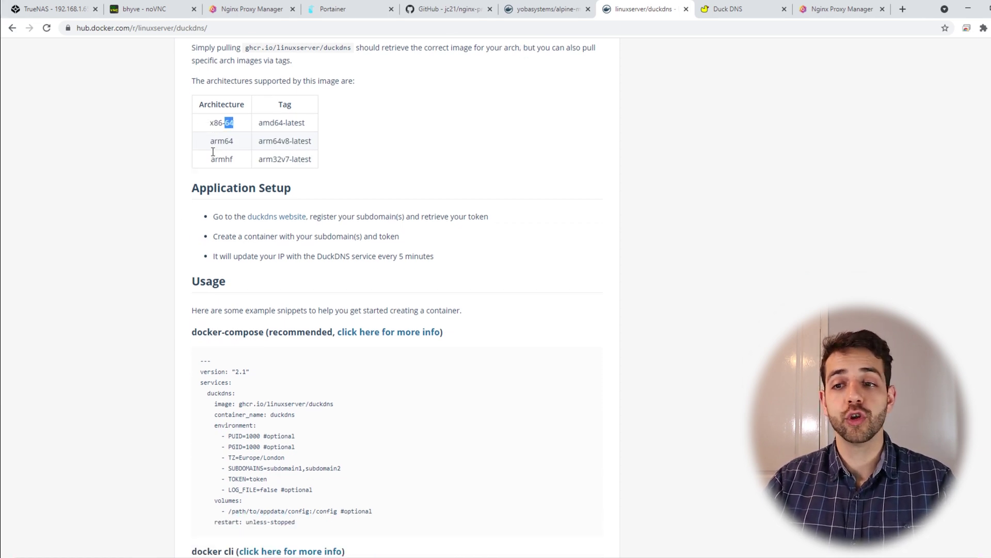
drag(200, 136, 382, 296)
key(ctrl+c)
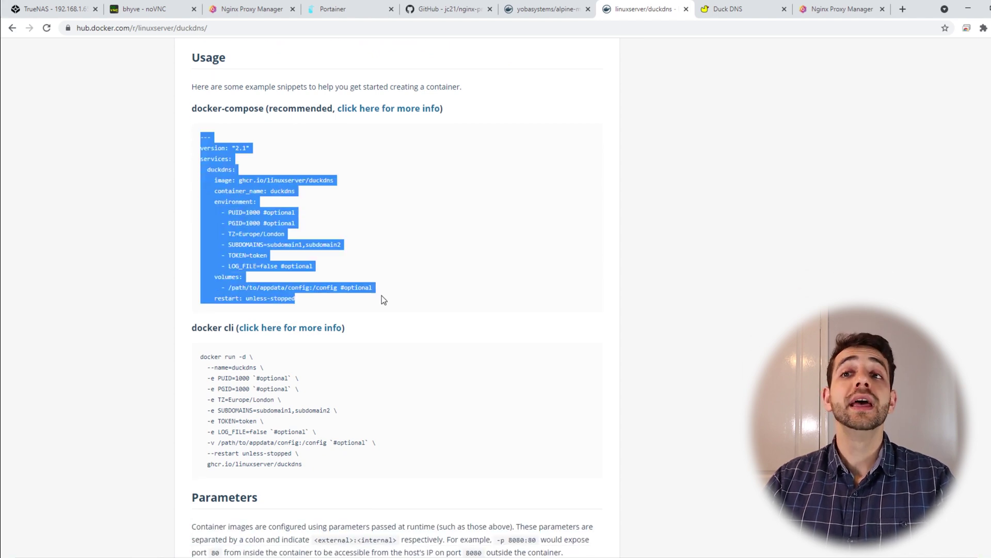
click(254, 200)
drag(222, 147, 241, 147)
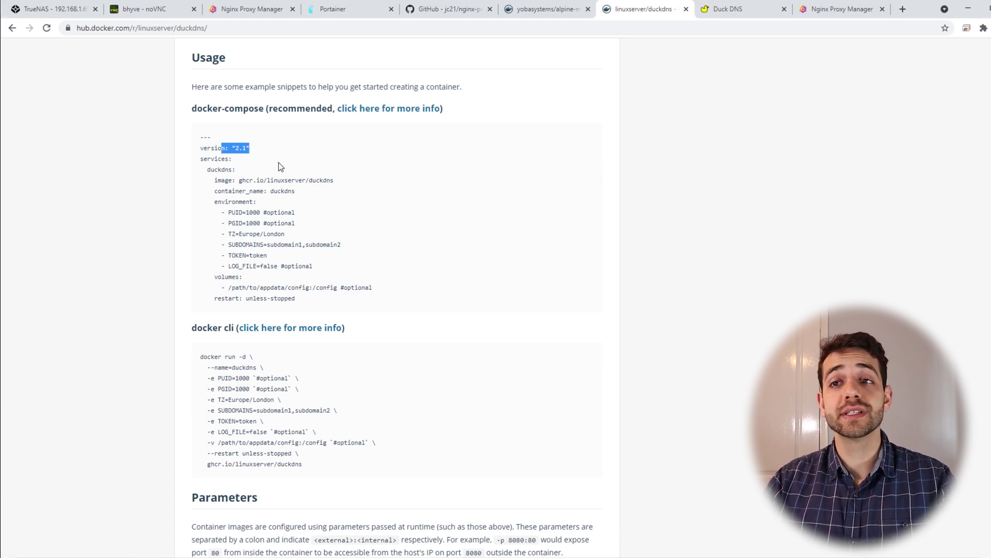
drag(304, 302, 190, 140)
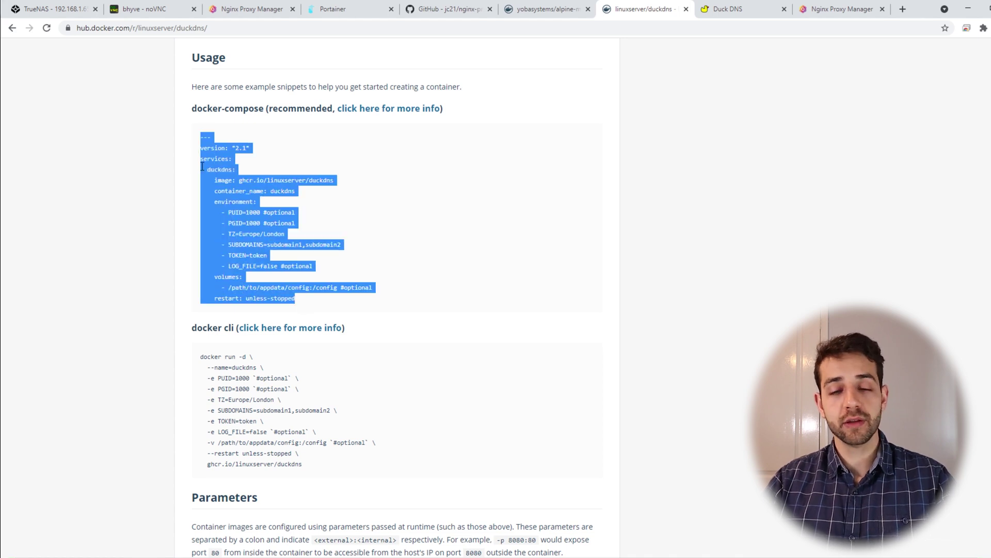
click(372, 7)
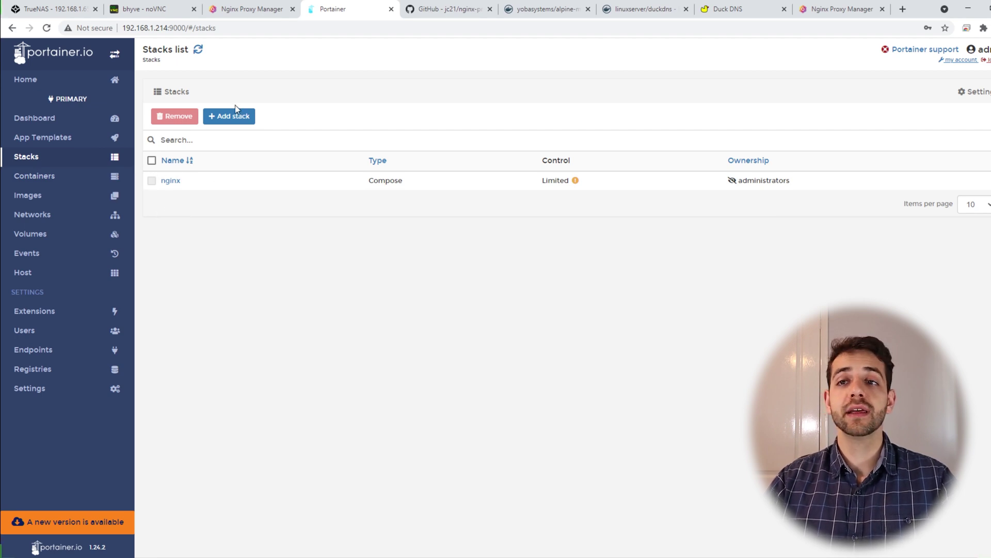
Create a stack named duckdns with the pasted linuxserver/duckdns compose file in the web editor
click(245, 118)
click(312, 330)
key(ctrl+v)
drag(300, 334, 264, 334)
key(ctrl+c)
click(378, 98)
key(ctrl+v)
click(458, 390)
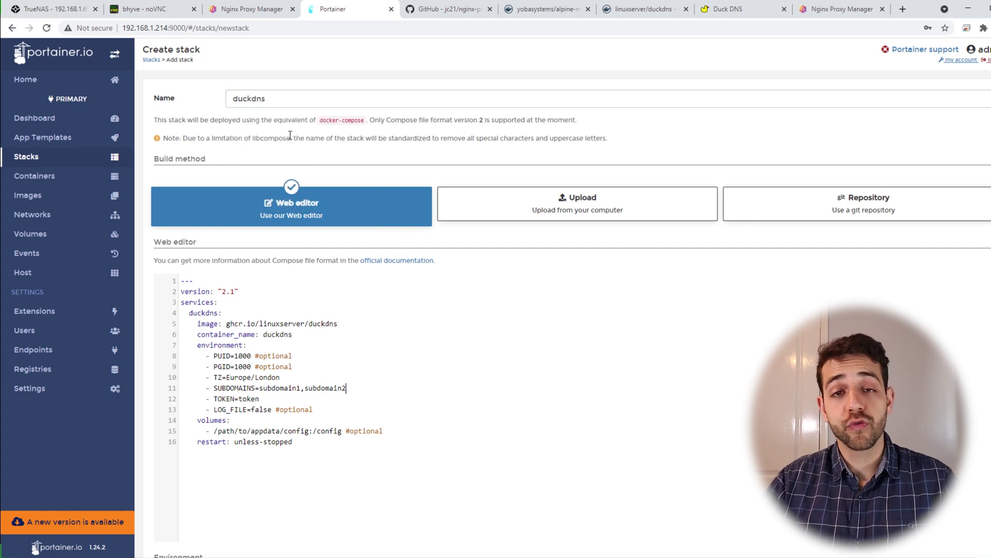
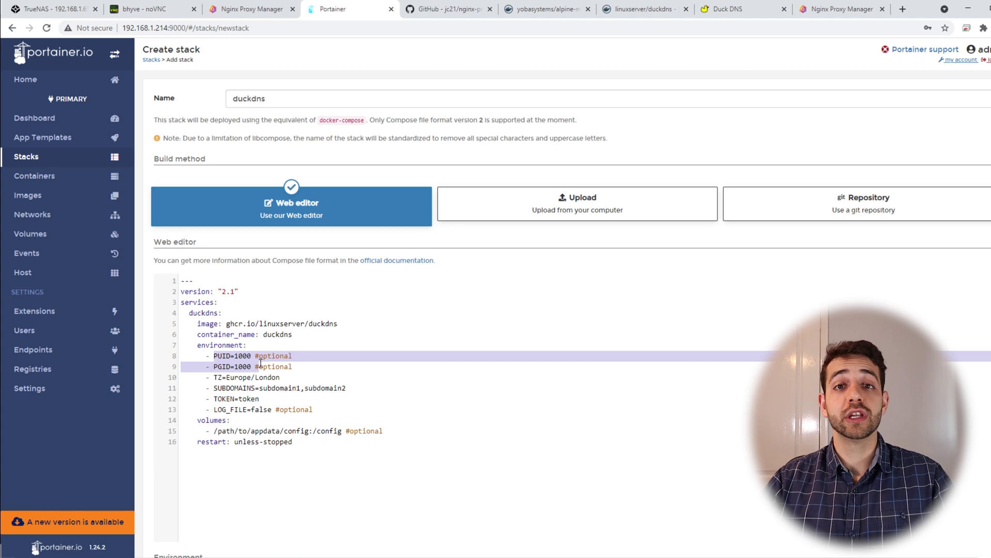
Run 'id sauberlab' in the SSH terminal to confirm uid and gid are both 1000
click(261, 365)
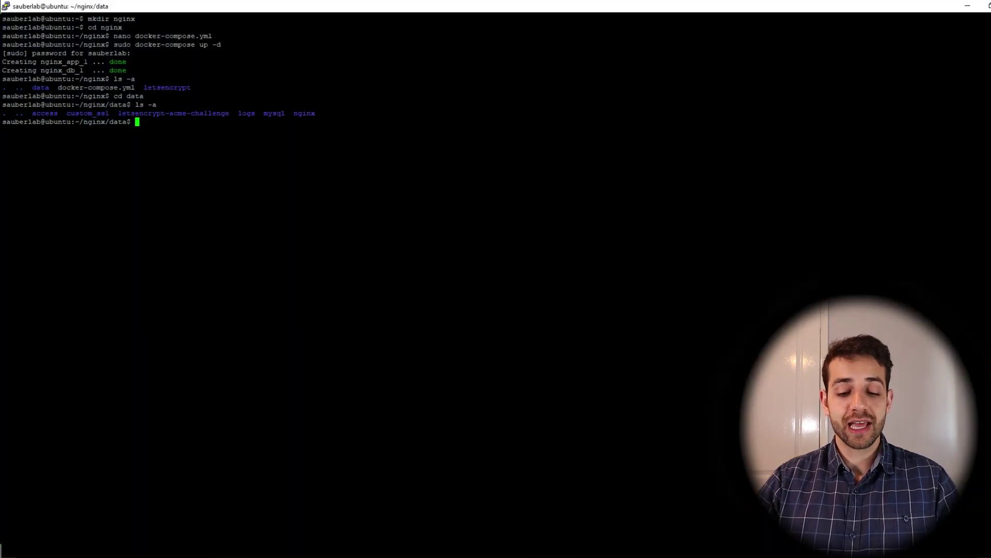
text(id )
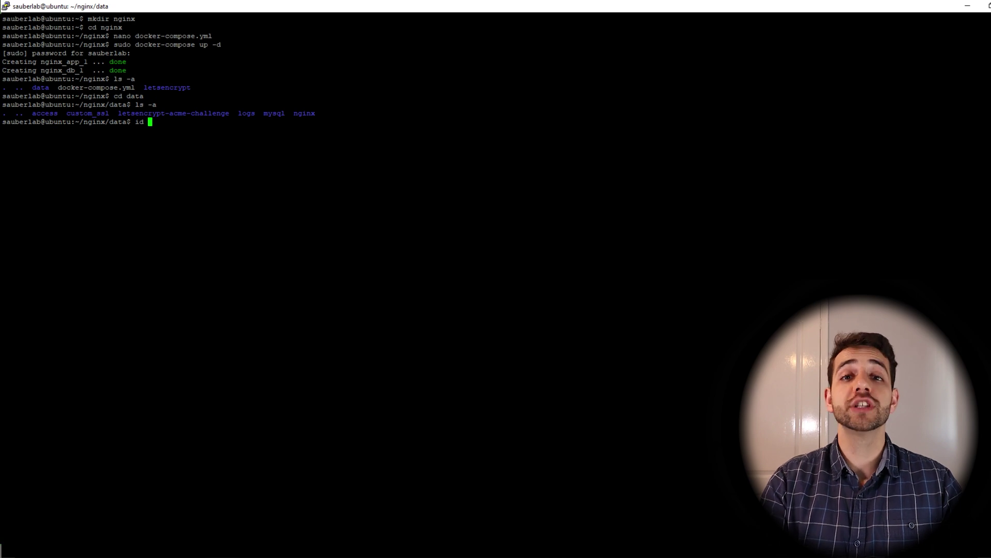
text(sauberlab)
key(Return)
drag(1, 130, 150, 131)
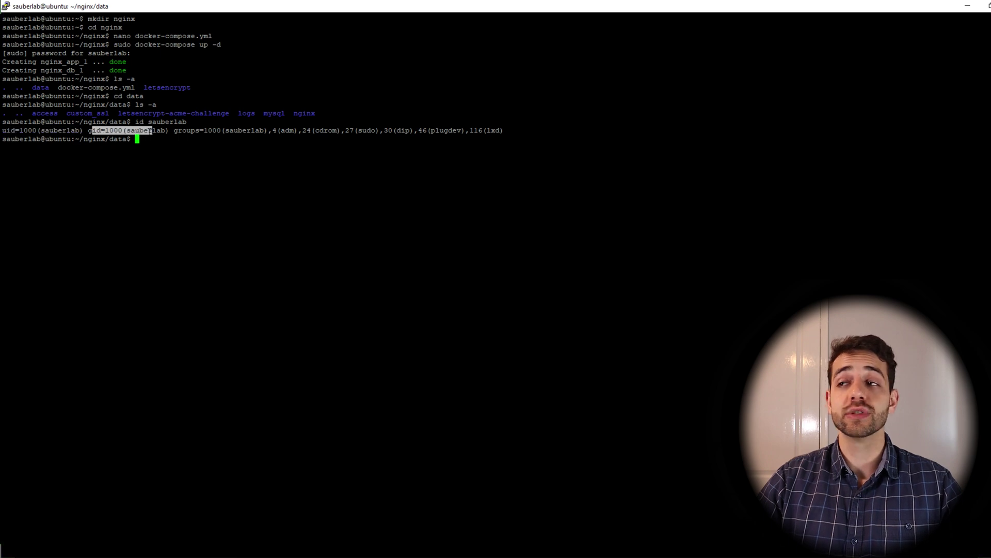
click(968, 6)
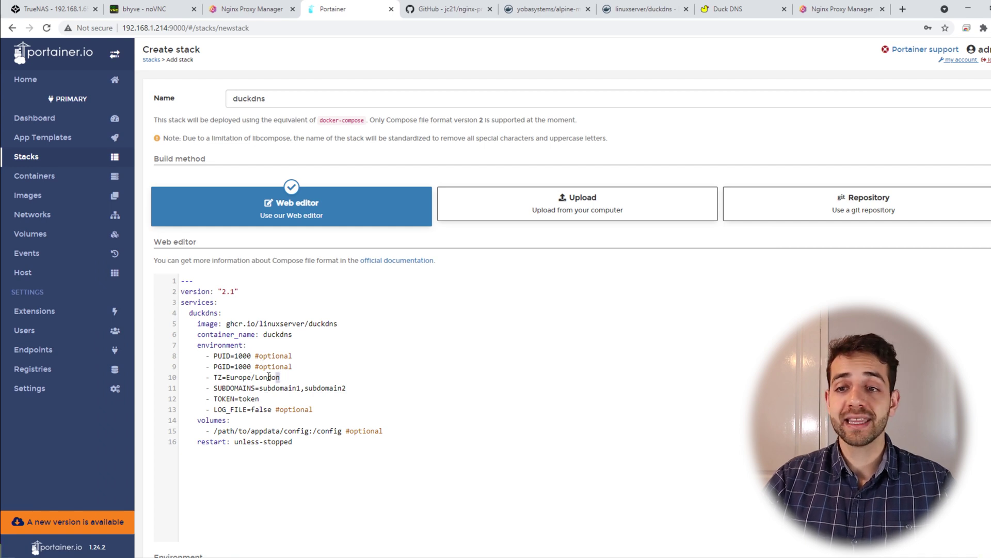
Review the TZ=Europe/London and SUBDOMAINS lines in the duckdns compose file
drag(280, 377, 229, 378)
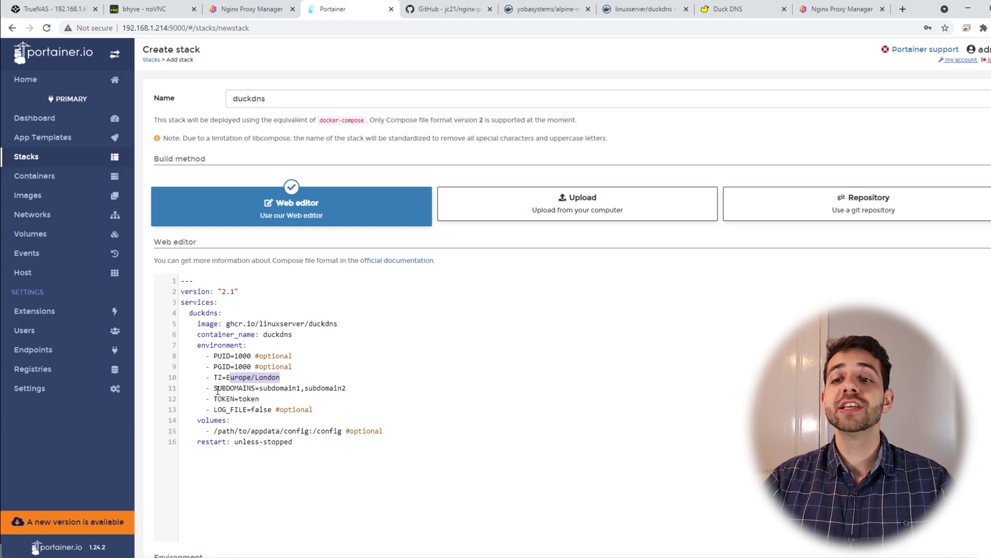
drag(214, 388, 264, 390)
click(738, 8)
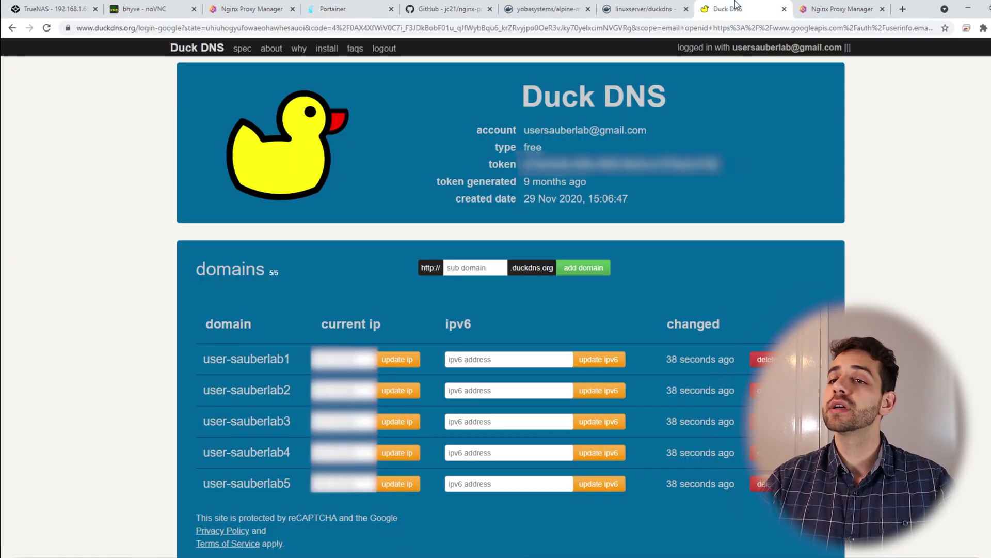
Copy the domain name user-sauberlab1 from the Duck DNS domain list
drag(203, 361, 291, 360)
key(ctrl+c)
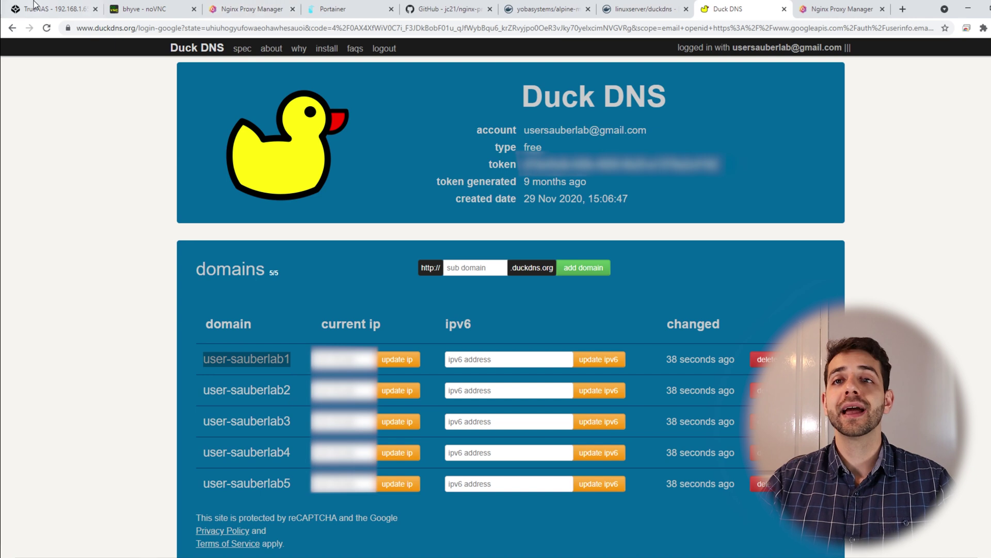
click(330, 9)
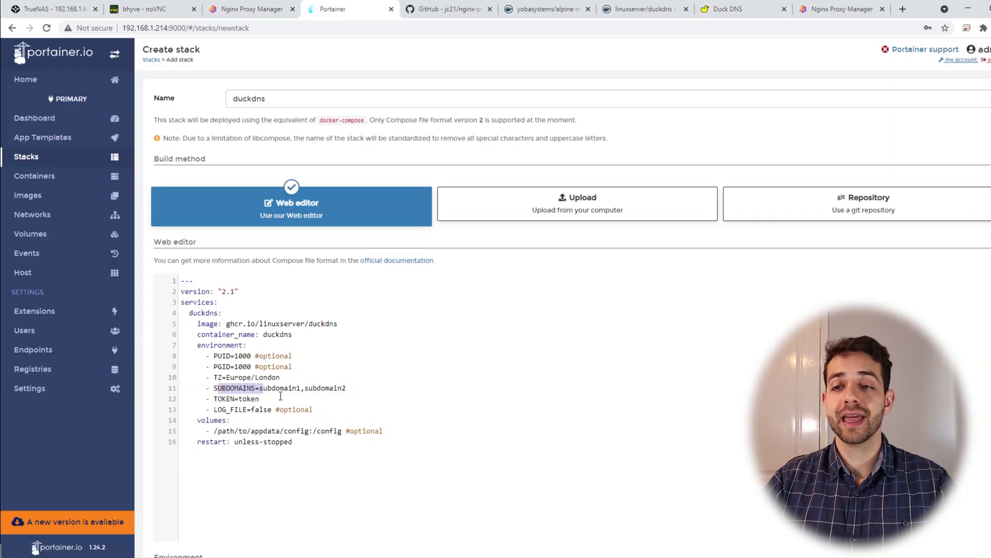
Replace the placeholder subdomains with user-sauberlab1,user-sauberlab2
drag(346, 388, 259, 386)
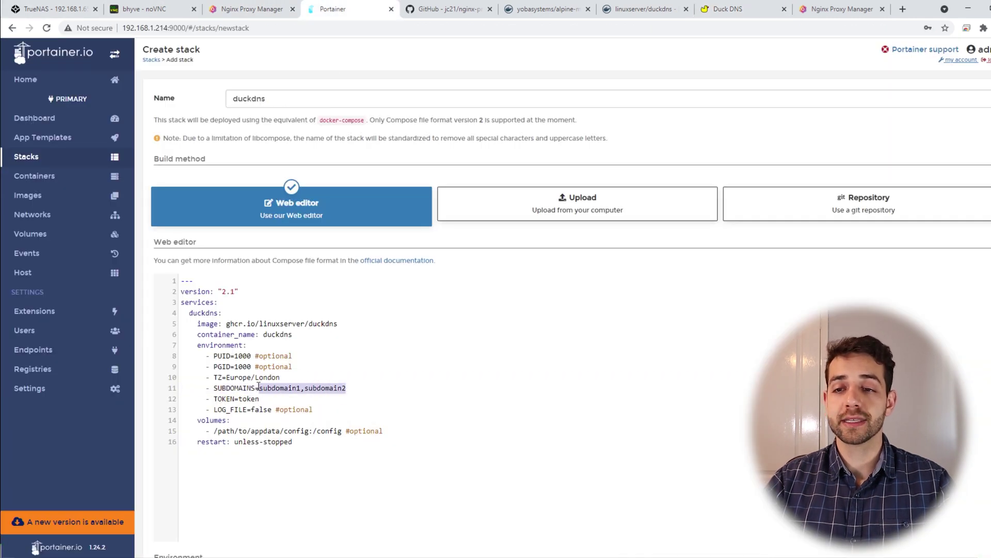
key(ctrl+v)
text(,)
key(ctrl+v)
key(BackSpace)
text(2,)
Append user-sauberlab3, user-sauberlab4 and user-sauberlab5 to the SUBDOMAINS list
key(ctrl+v)
key(BackSpace)
text(3,)
key(ctrl+v)
key(BackSpace)
text(4)
text(,)
key(ctrl+v)
key(BackSpace)
text(5)
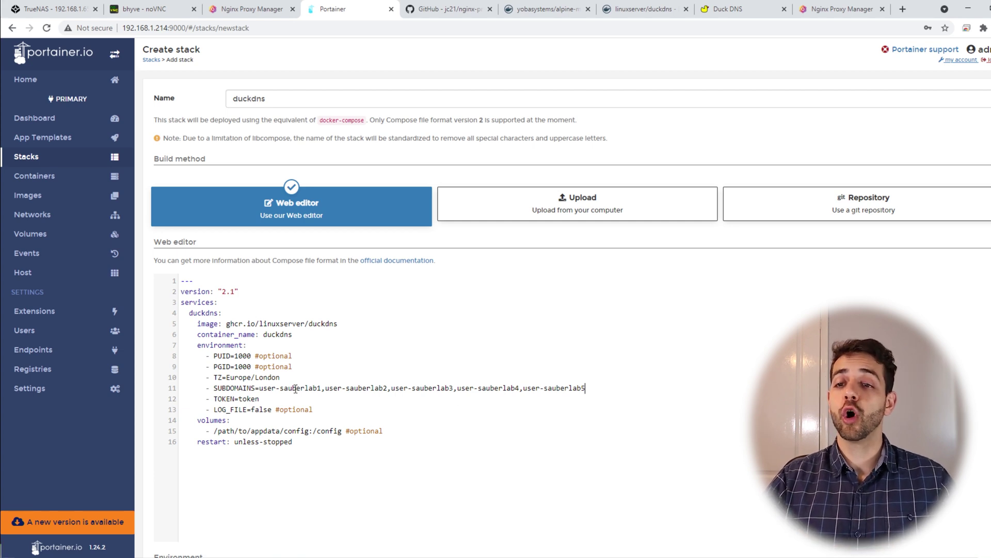
Delete the optional config volumes block on lines 14–15
scroll(342, 431, down, 2)
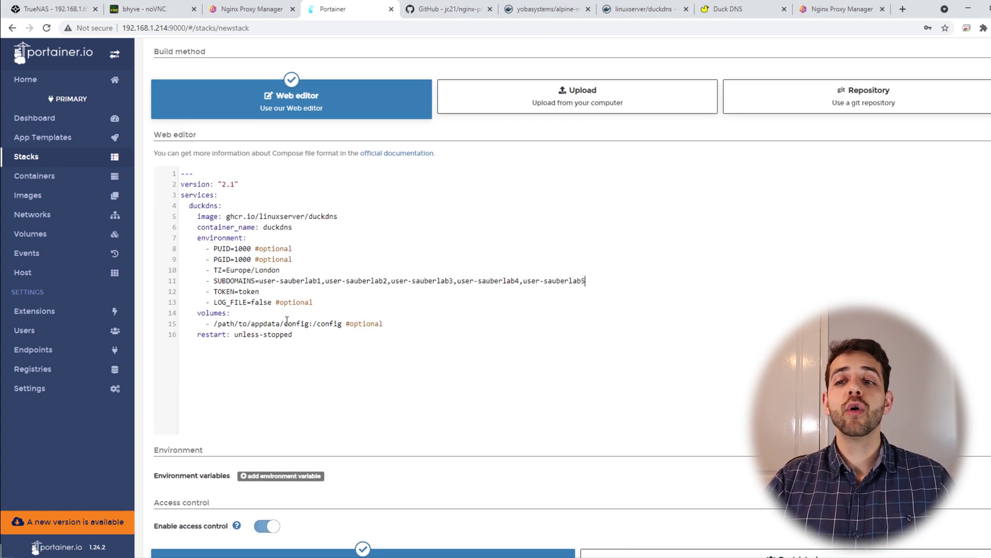
drag(399, 326, 153, 315)
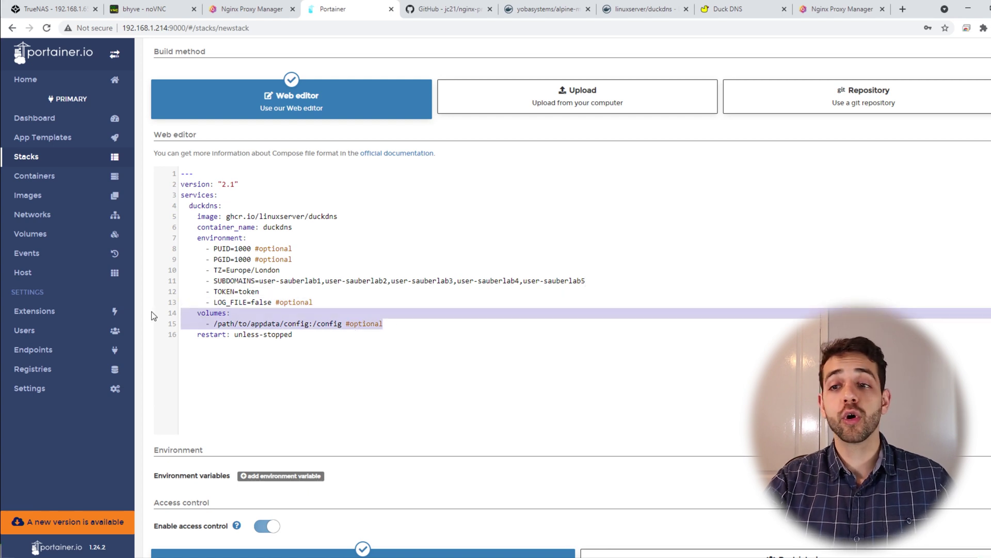
key(Delete)
key(Delete)
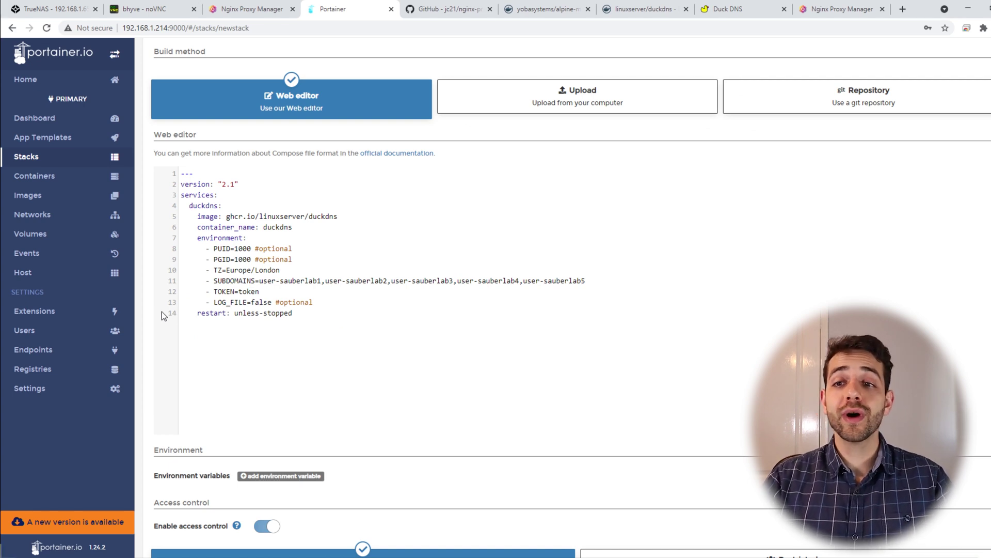
Check the LOG_FILE and TOKEN settings, then deploy the duckdns stack
drag(215, 302, 264, 303)
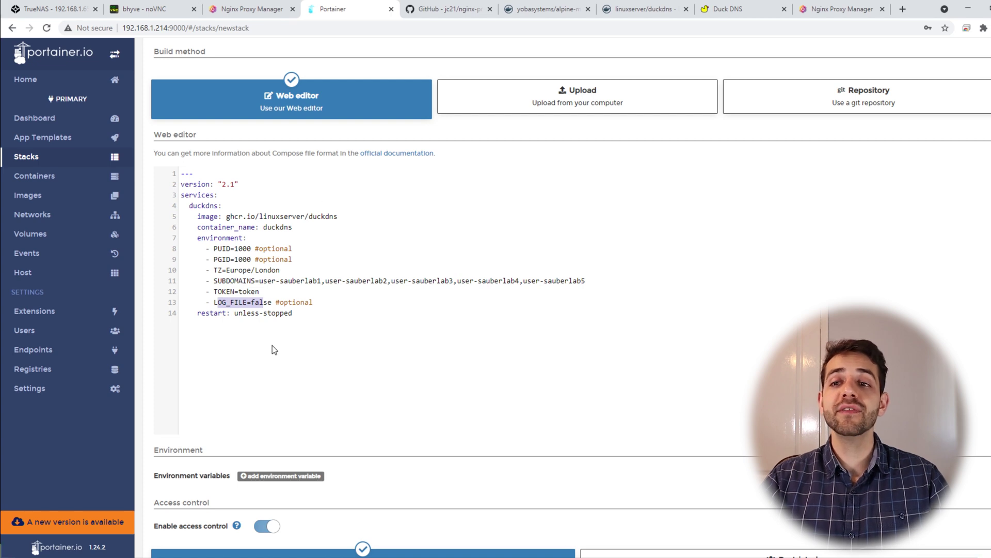
drag(260, 292, 239, 293)
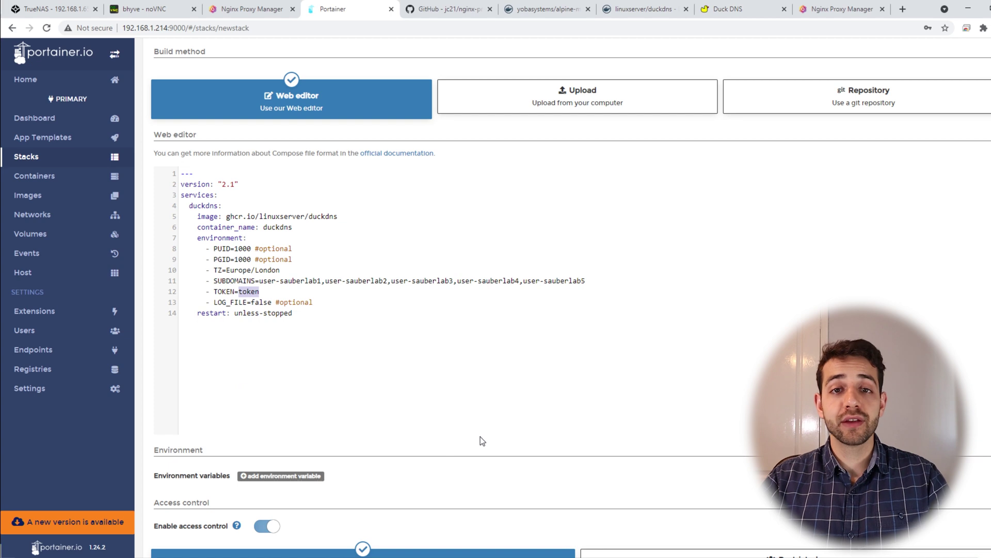
scroll(457, 436, down, 2)
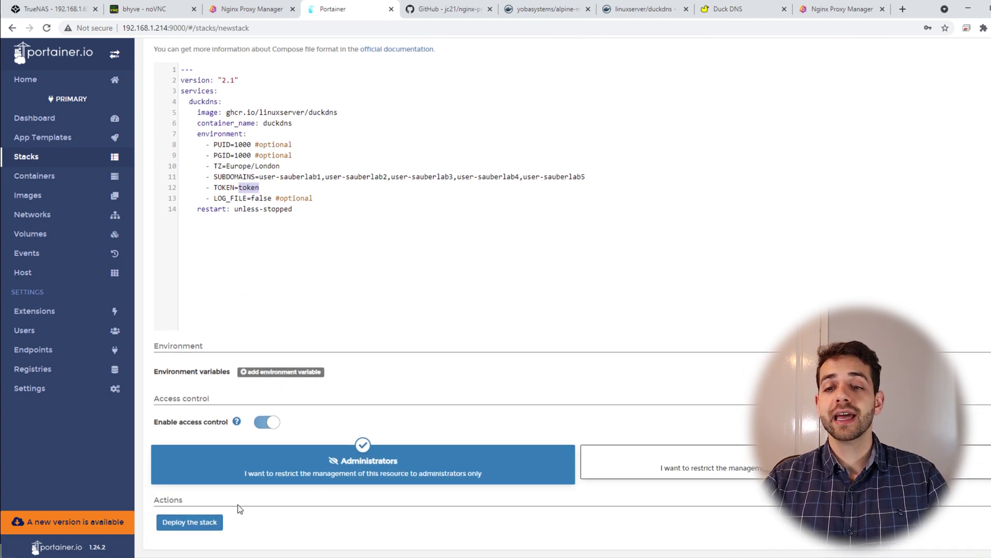
click(217, 522)
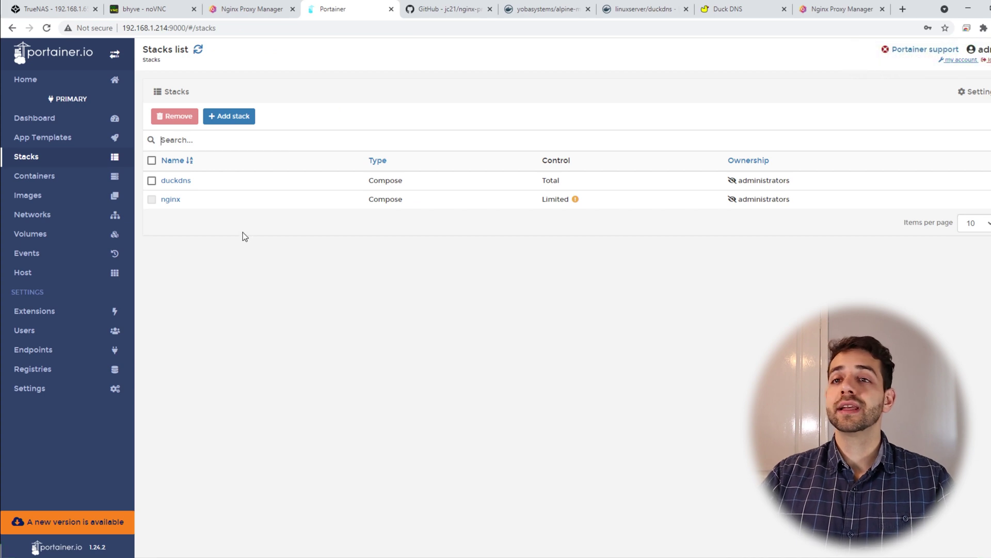
Open the duckdns container's logs and check the IP update and services-started lines
click(55, 181)
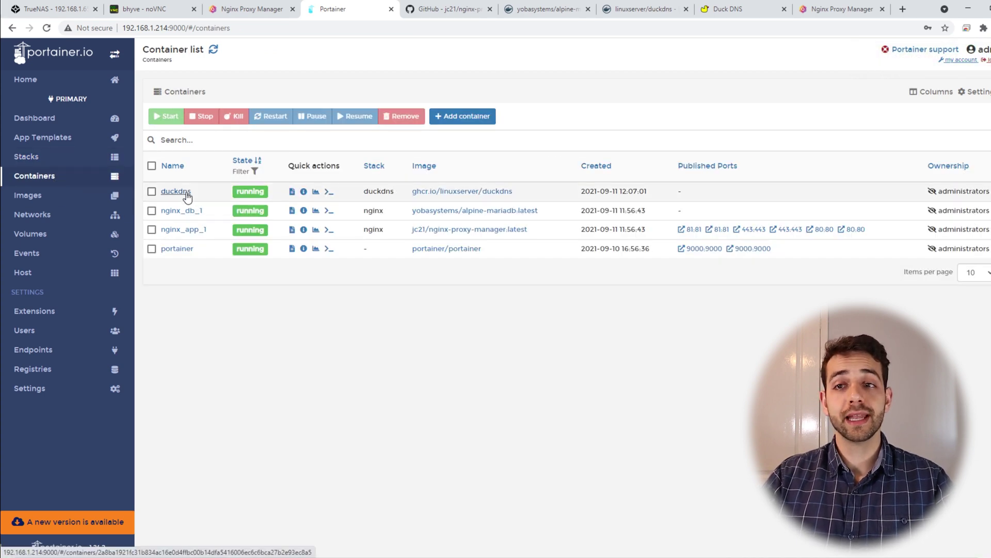
click(186, 194)
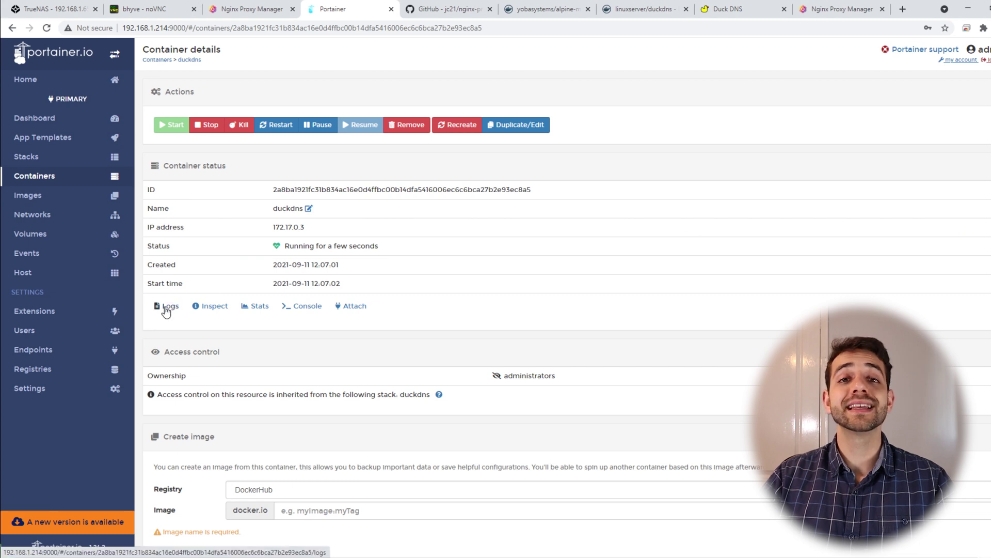
click(165, 306)
scroll(221, 370, down, 1)
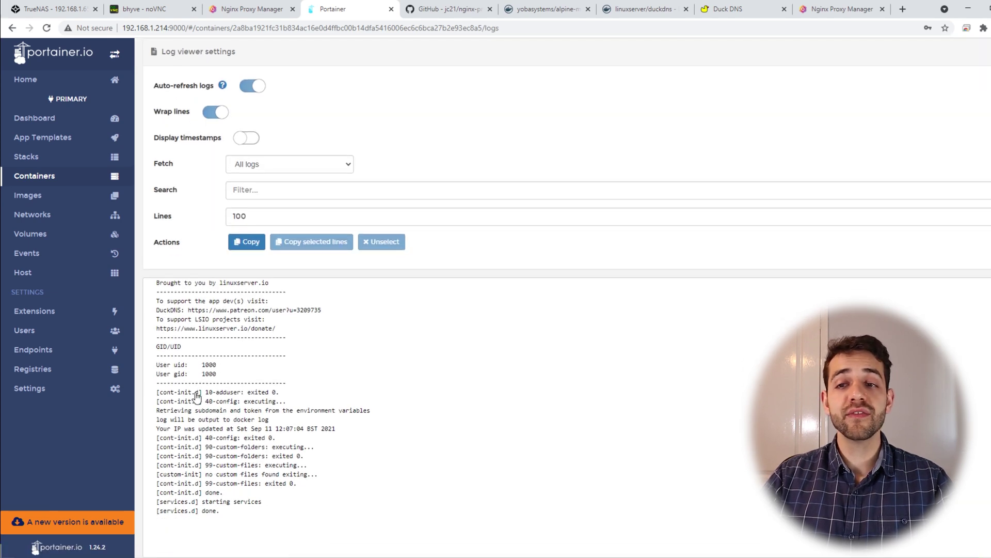
click(211, 511)
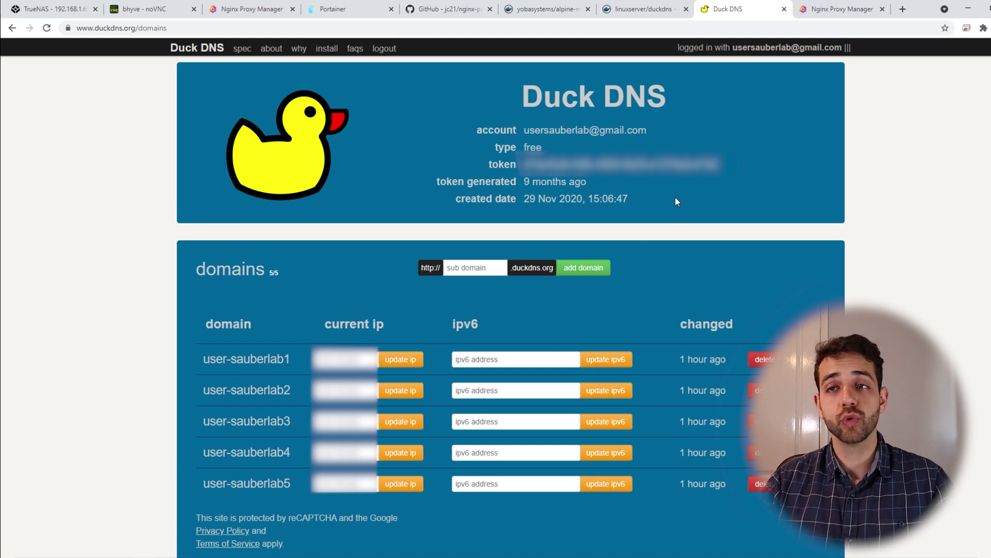
Look over the five listed Duck DNS domains, then bring up Nginx Proxy Manager's Proxy Hosts page
triple_click(243, 359)
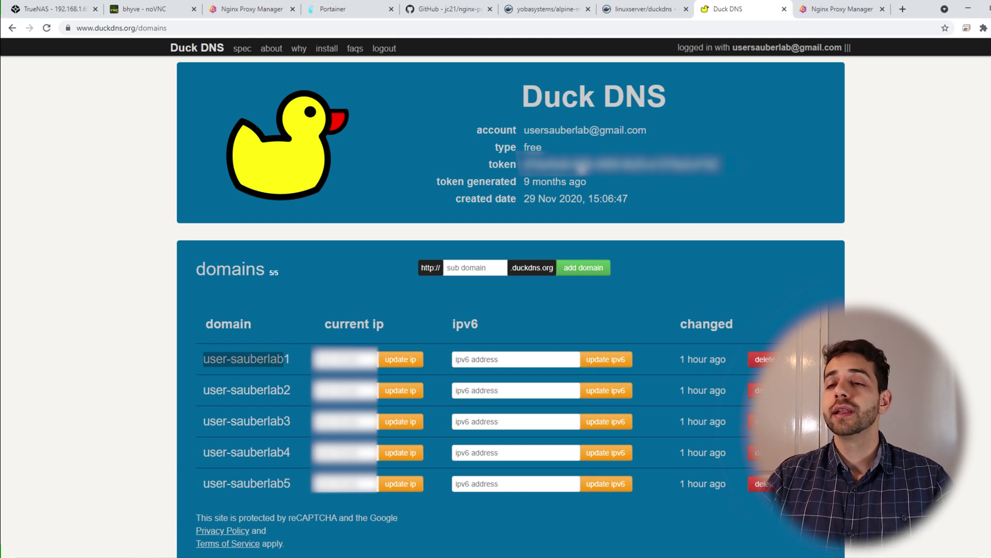
click(196, 358)
drag(196, 361, 295, 469)
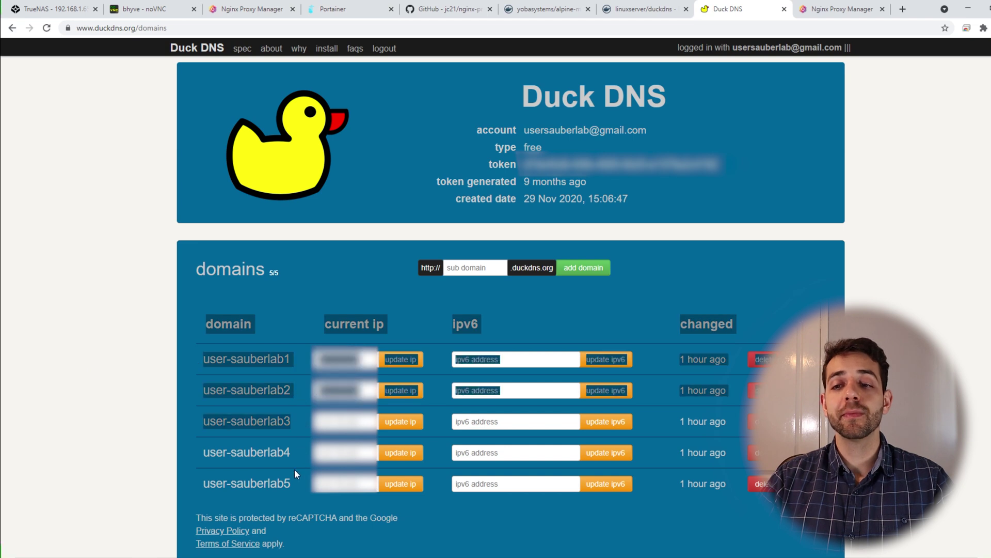
click(294, 472)
click(846, 9)
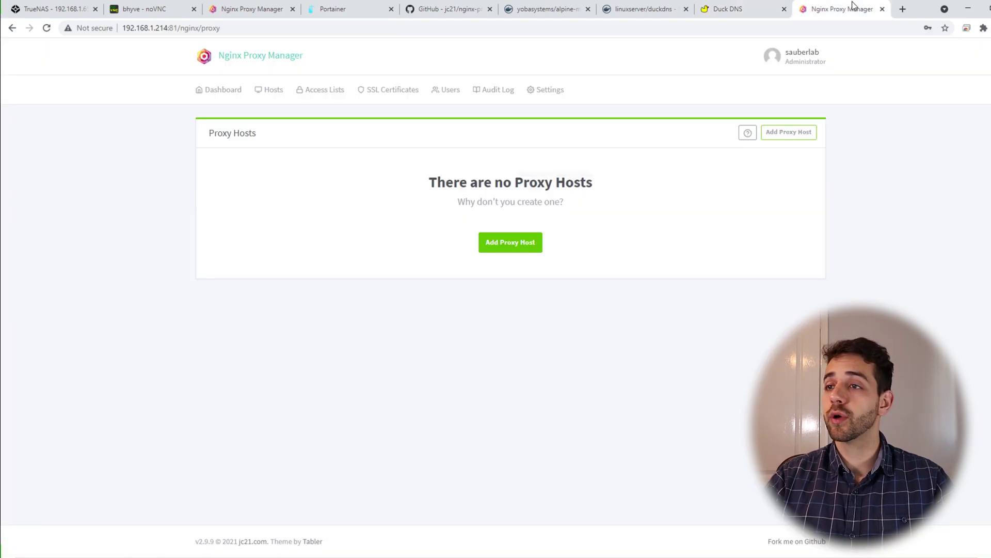